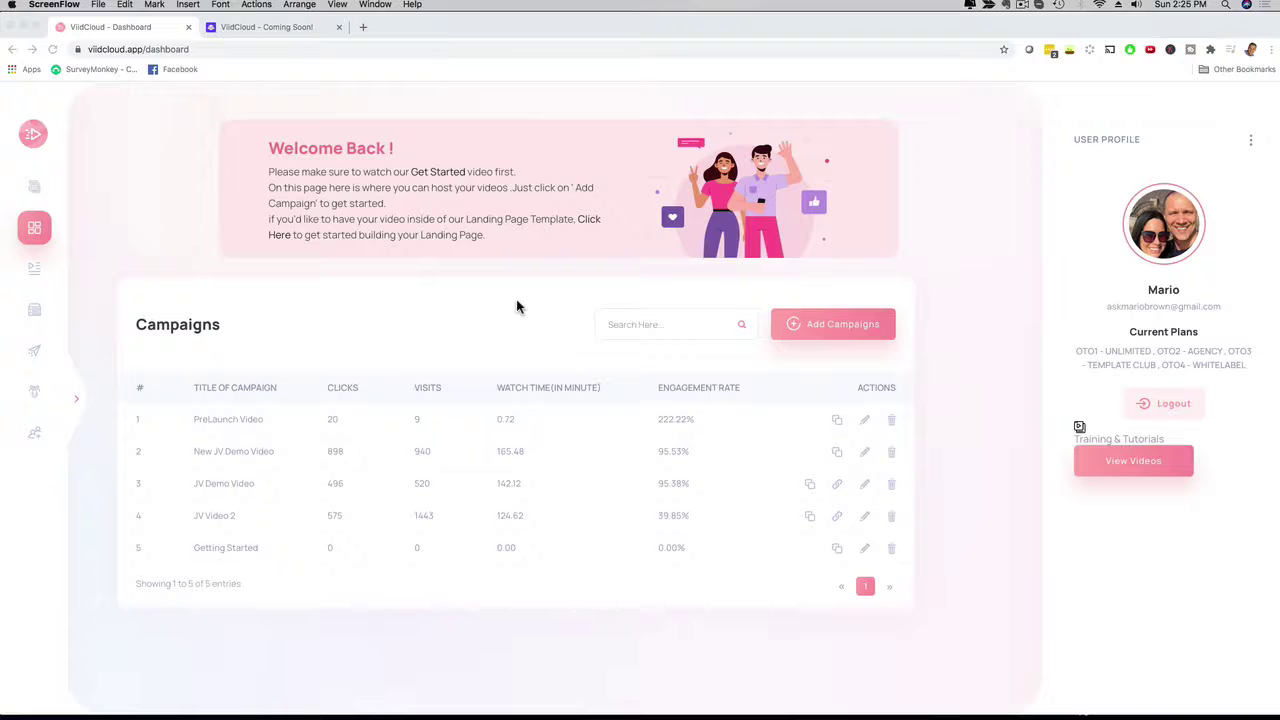
Open the landing page templates and browse the designs, from Business Services to Pets Accessories and beyond.
click(110, 252)
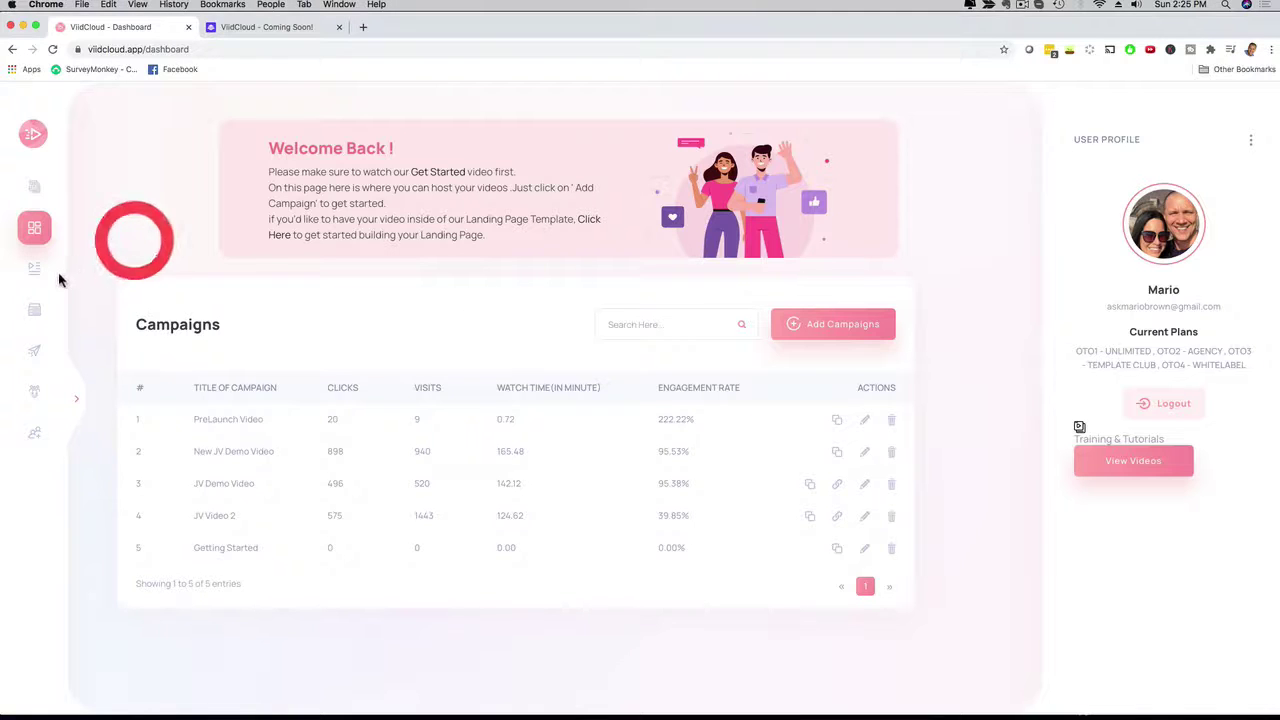
click(36, 192)
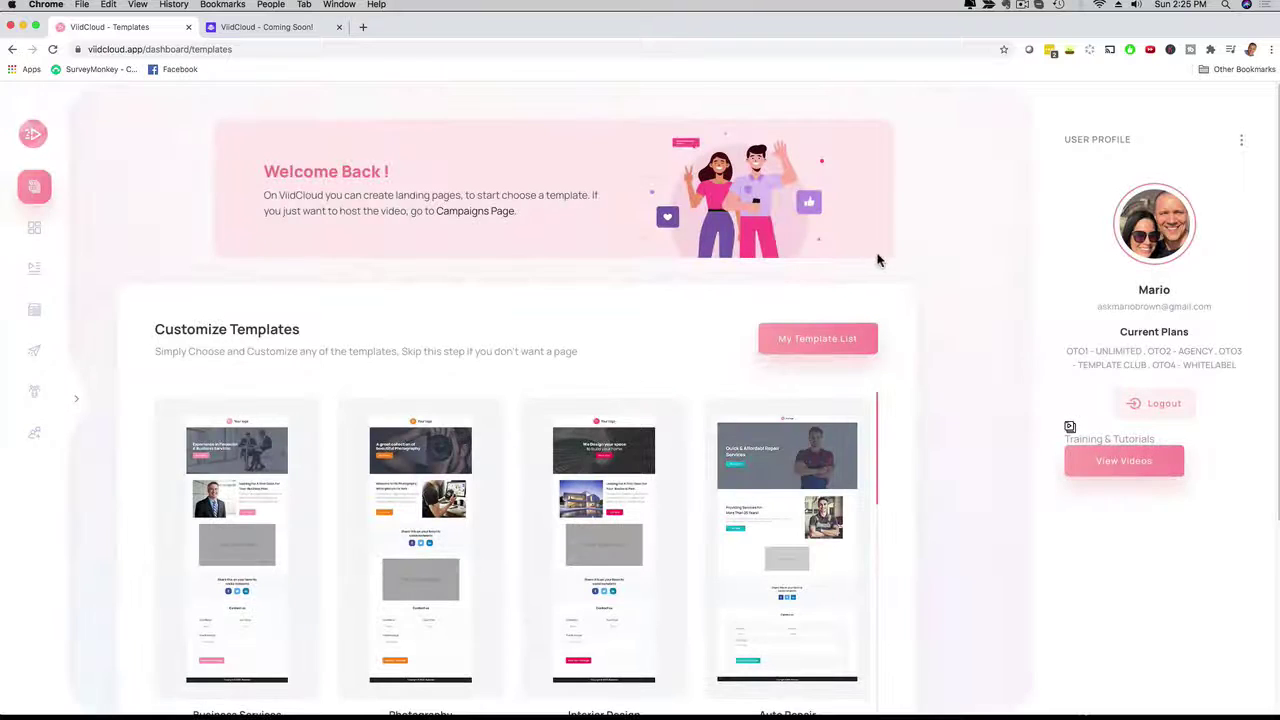
scroll(831, 454, down, 3)
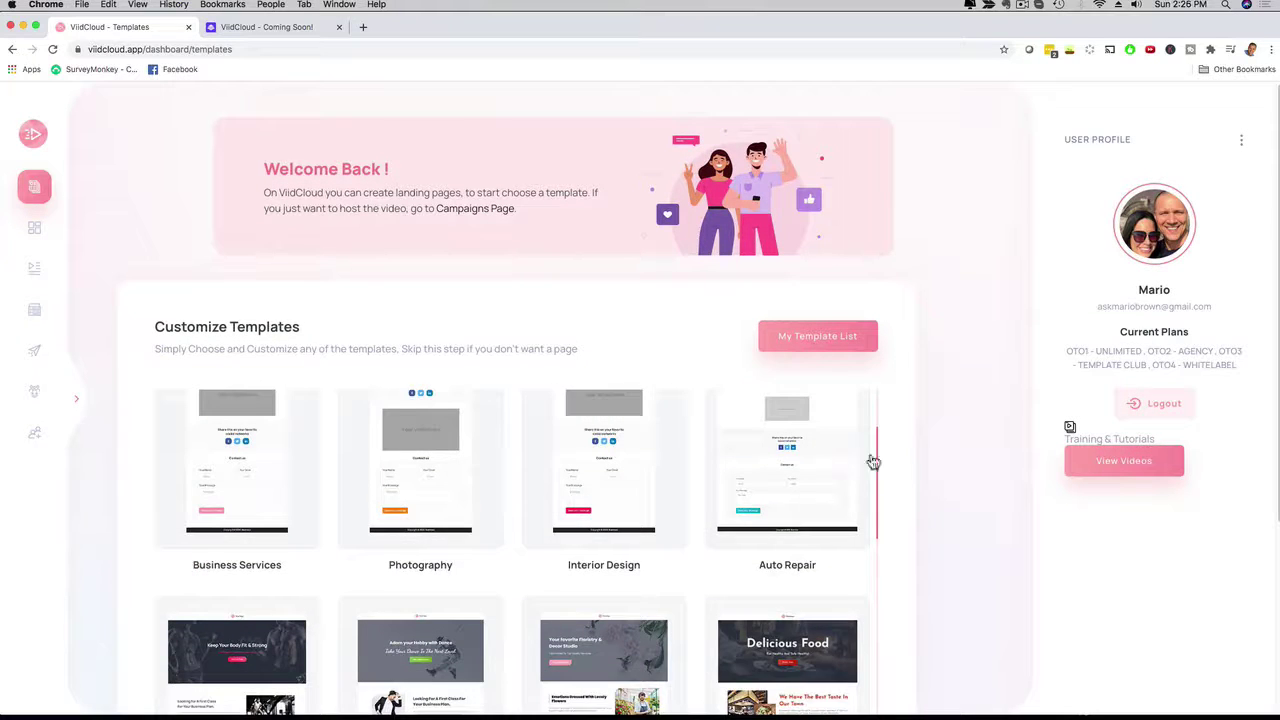
scroll(918, 446, down, 2)
scroll(731, 449, down, 5)
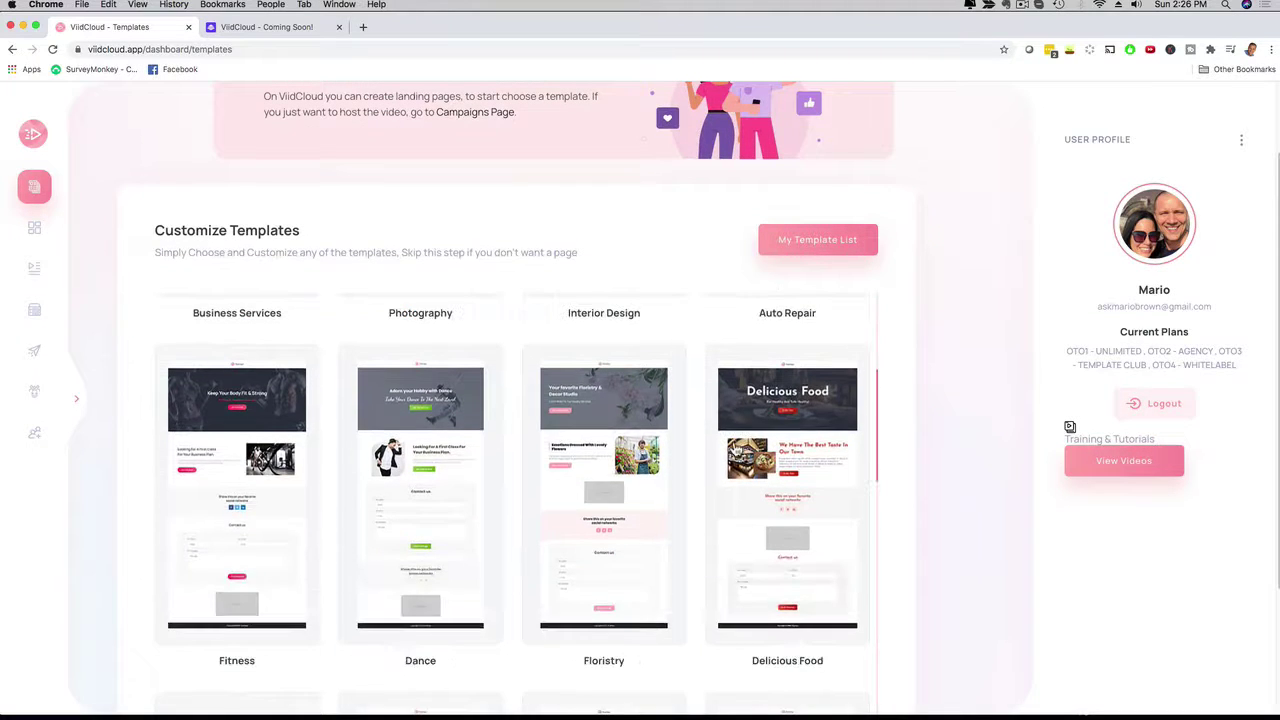
scroll(465, 375, up, 1)
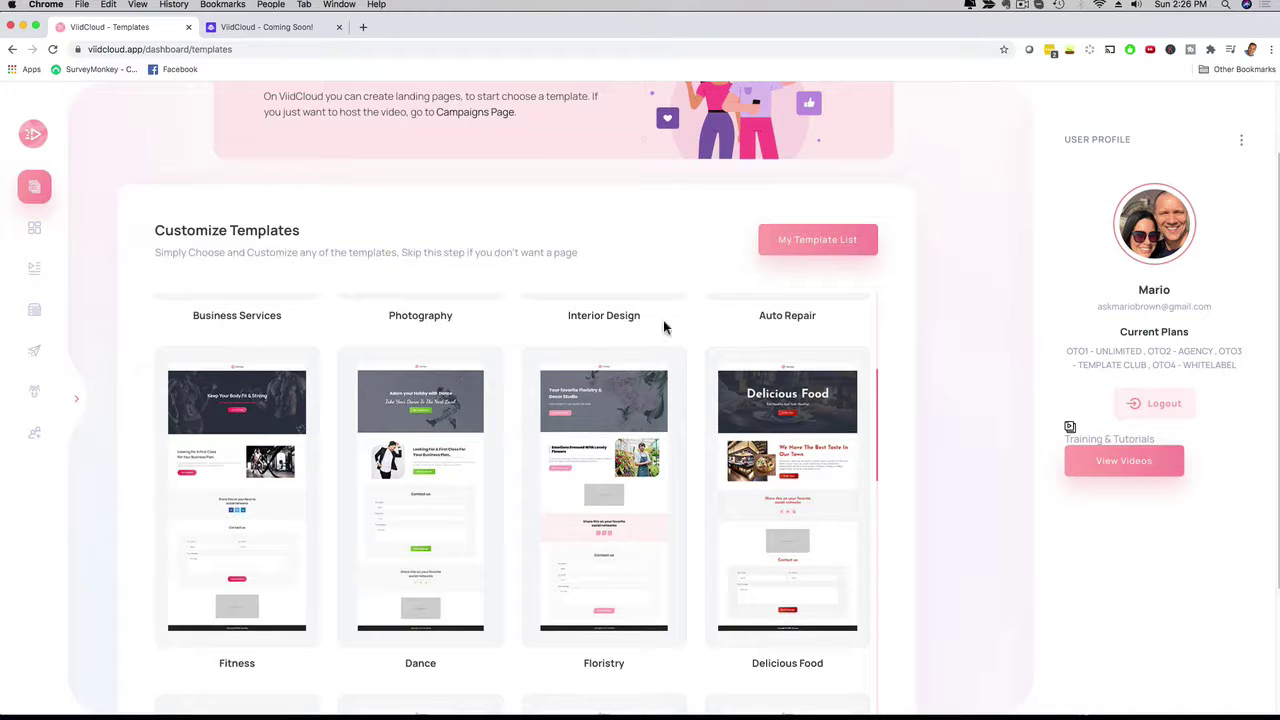
scroll(762, 389, down, 1)
scroll(514, 504, down, 1)
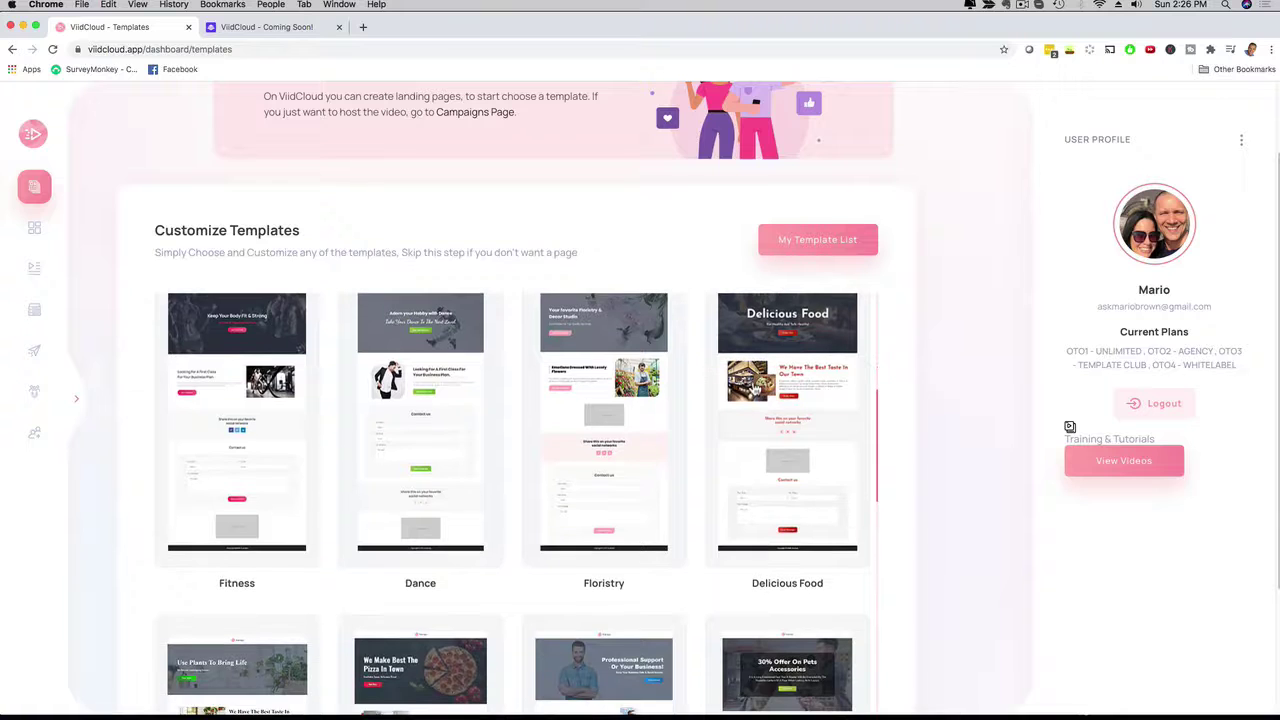
scroll(730, 390, down, 4)
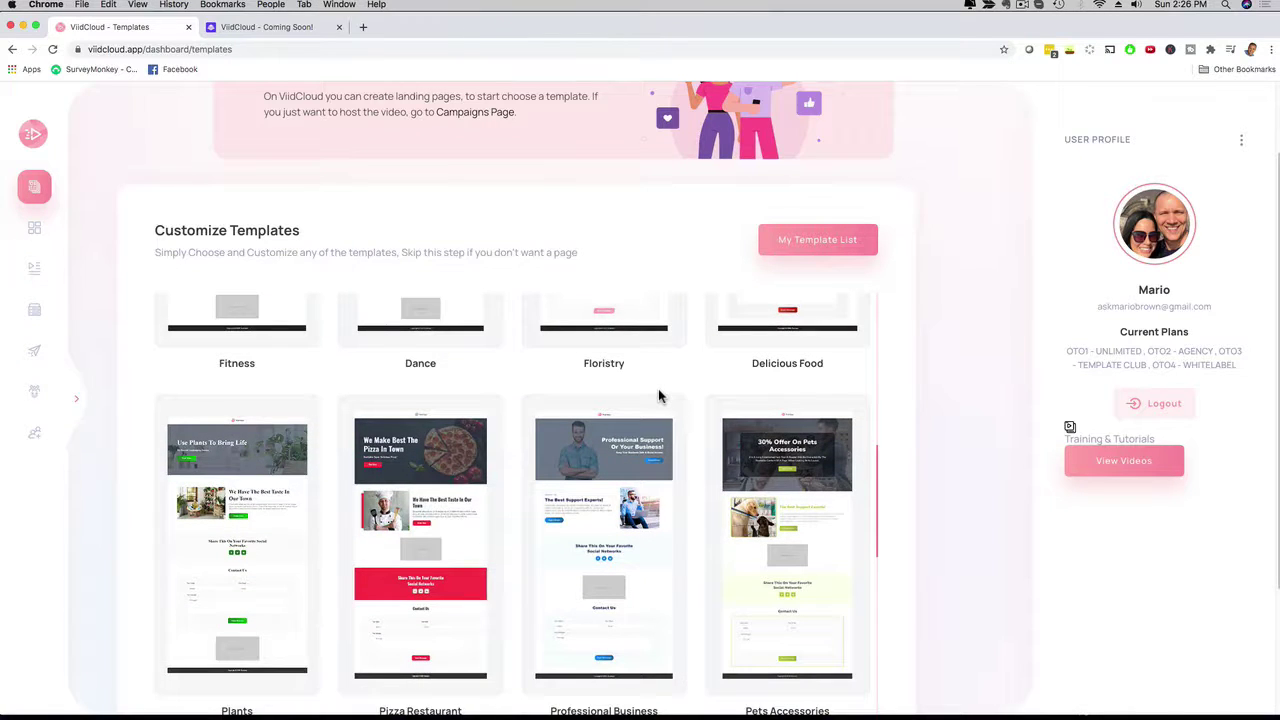
scroll(657, 396, down, 1)
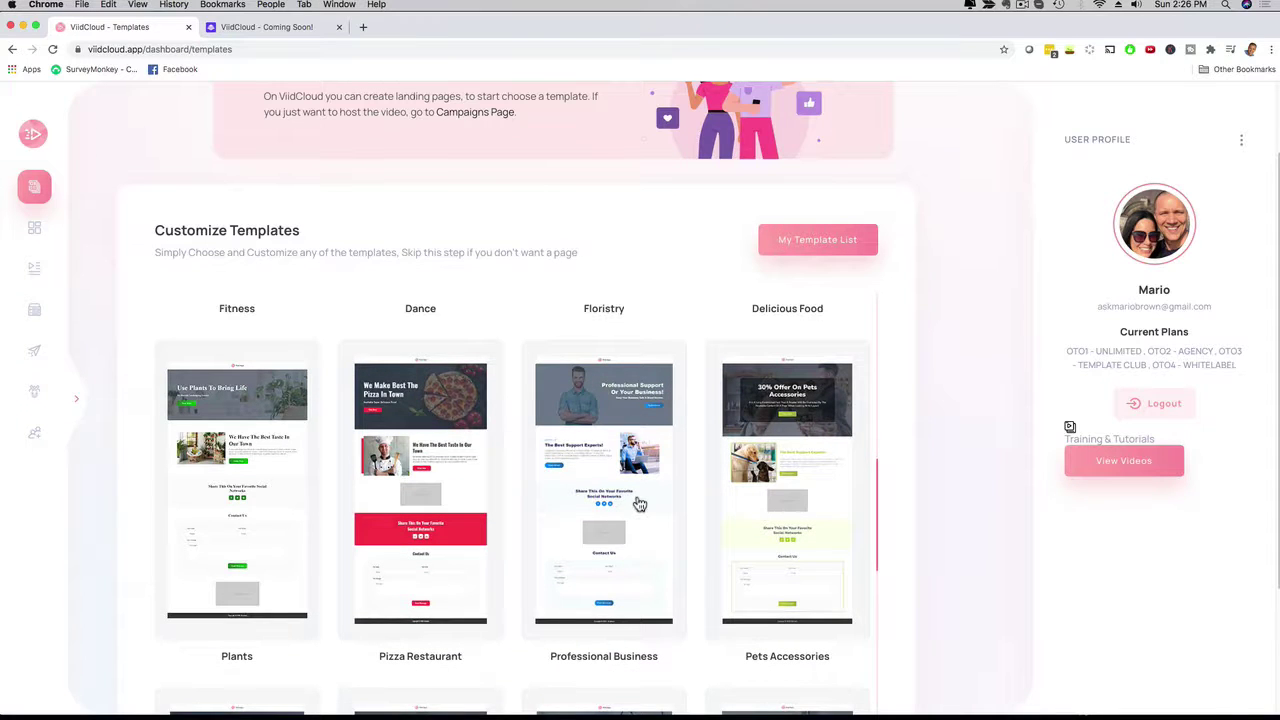
scroll(642, 486, down, 2)
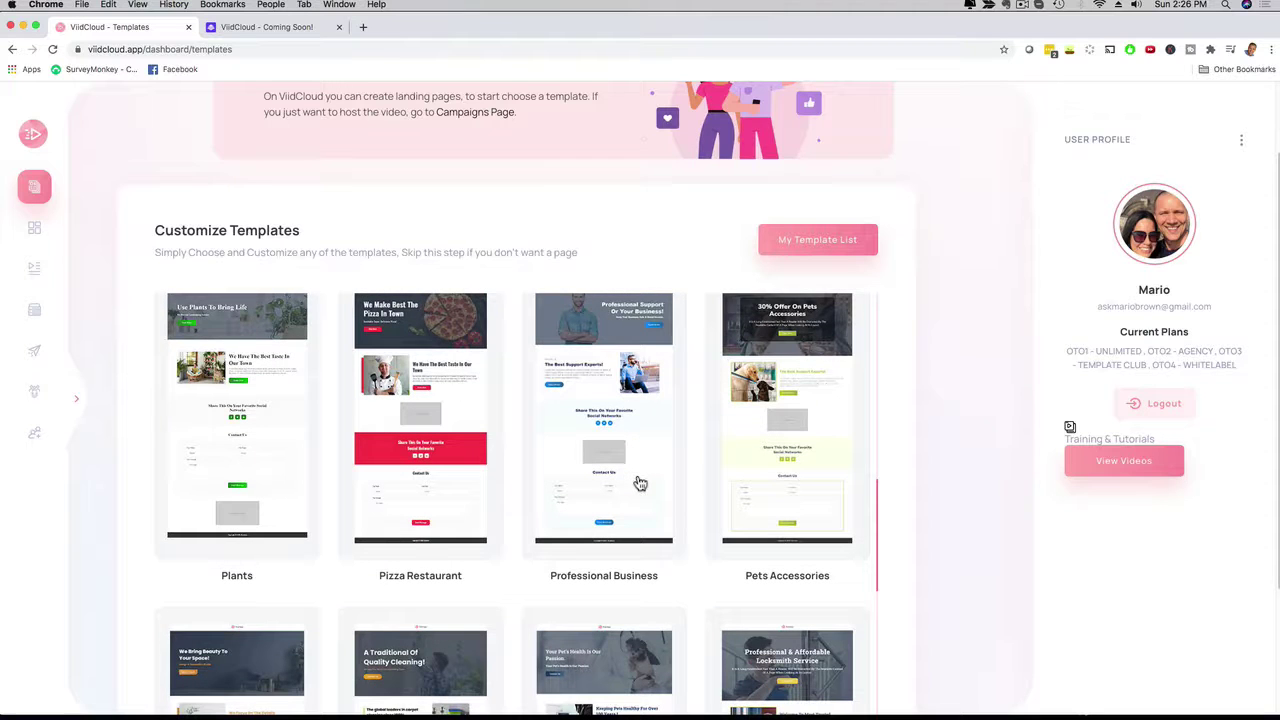
scroll(641, 482, up, 10)
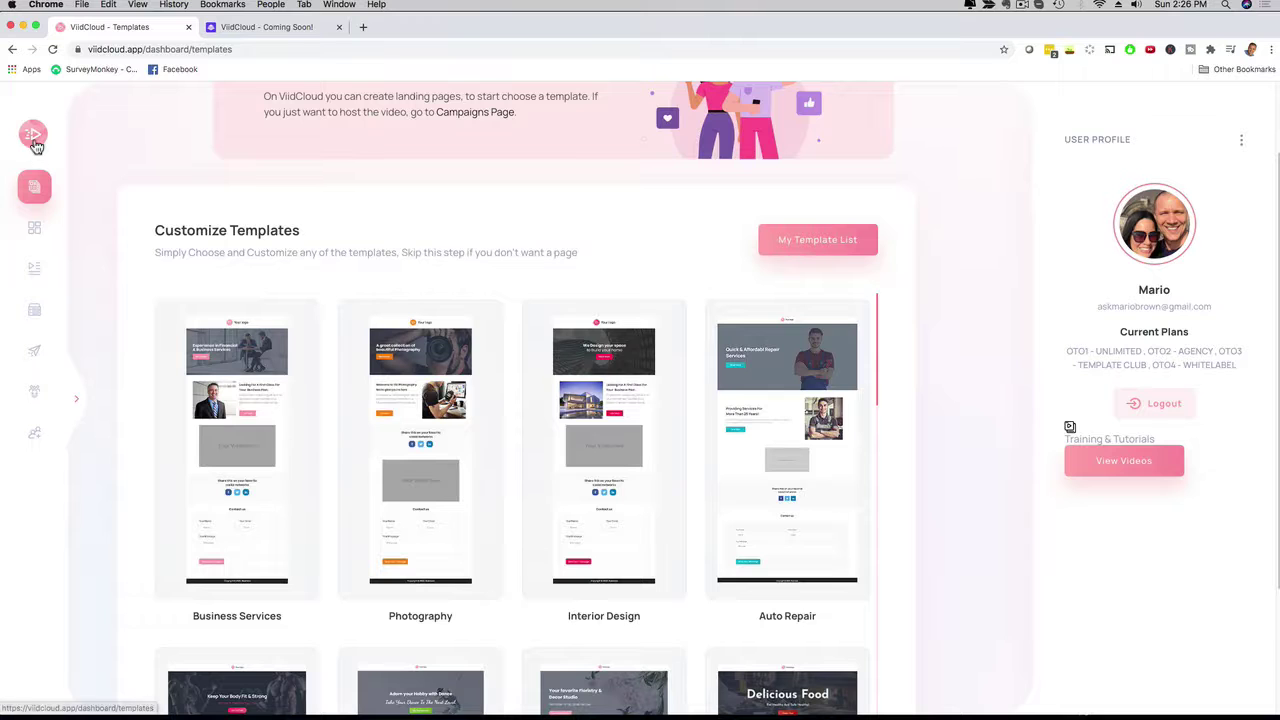
Return to the campaigns dashboard, add a campaign titled "video demo", and continue to its video upload.
click(34, 228)
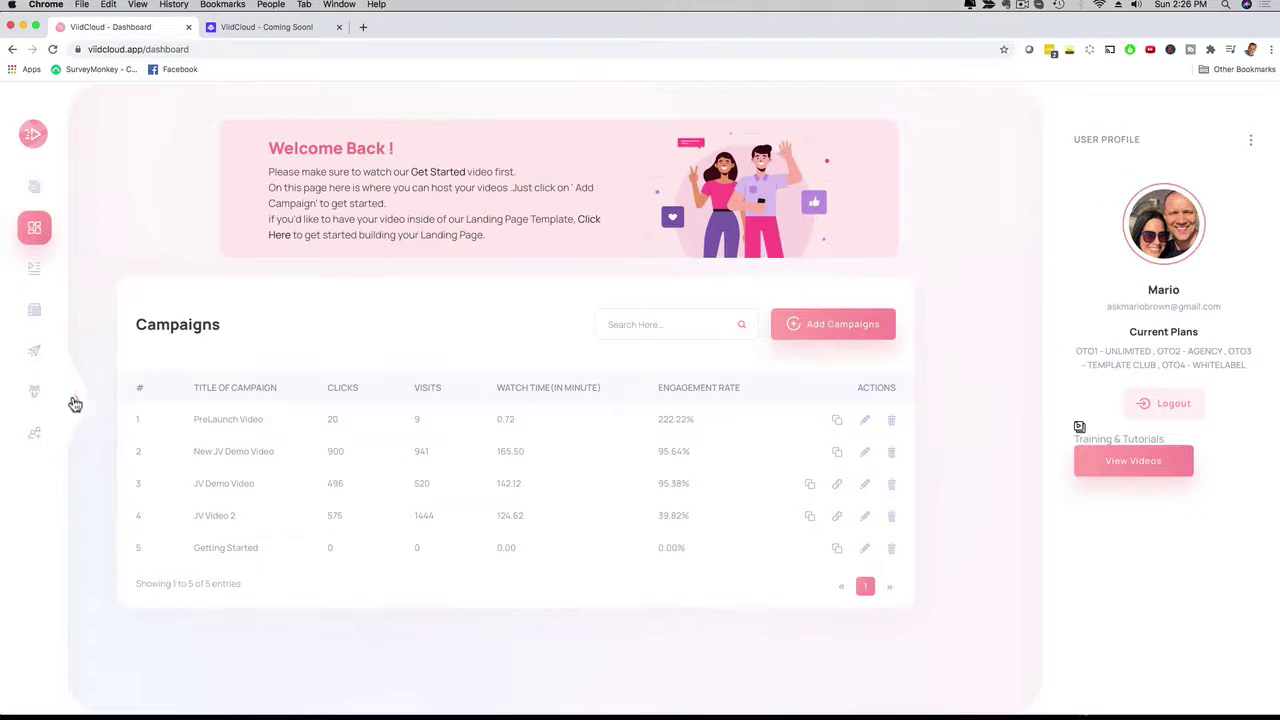
click(75, 399)
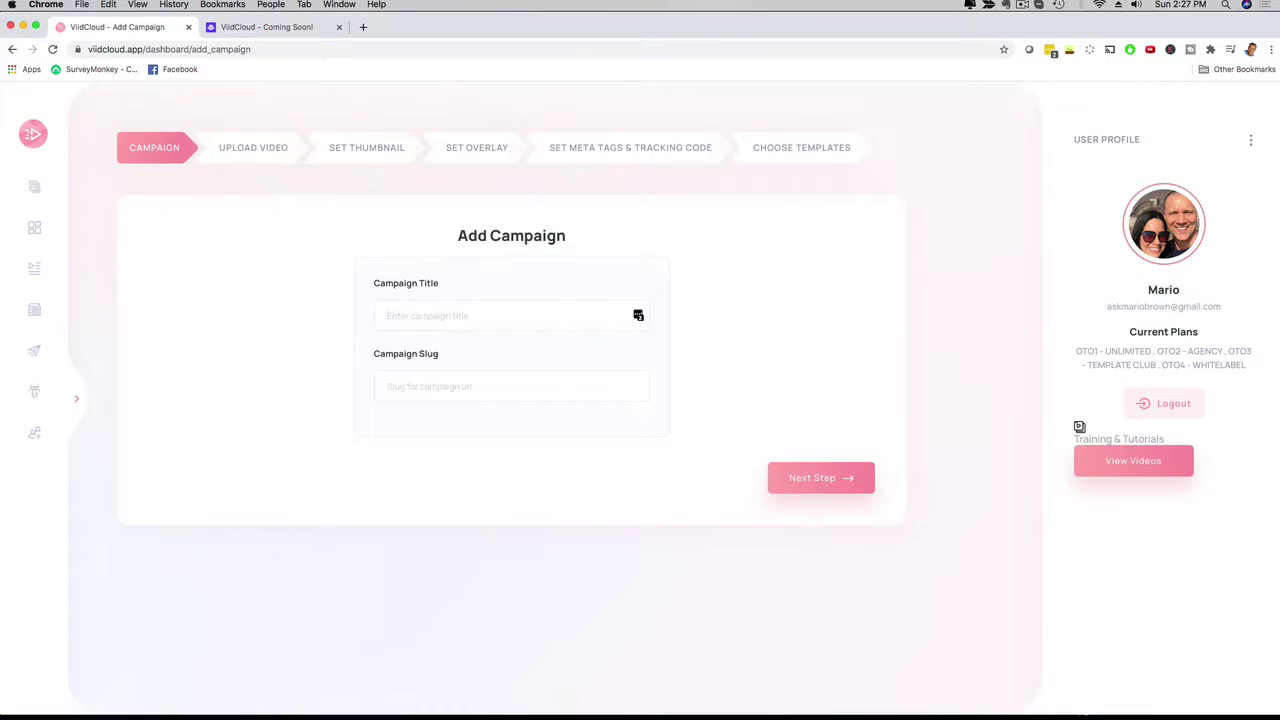
text(video demo)
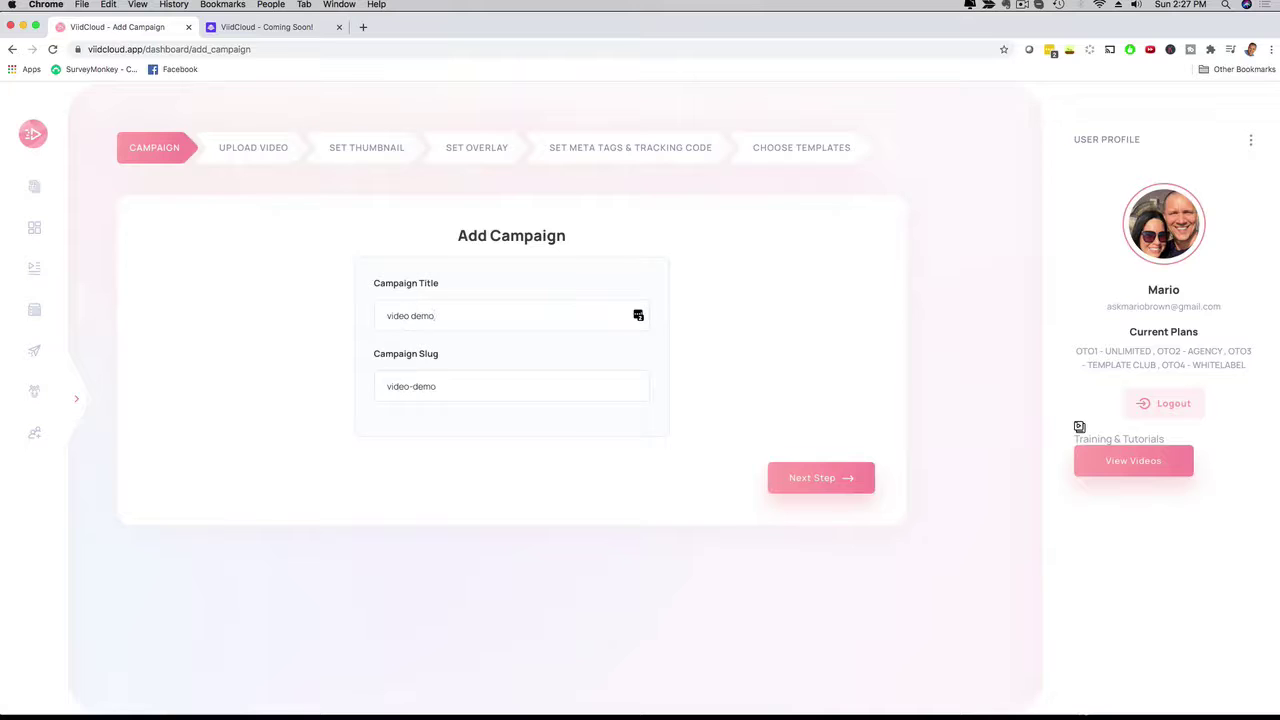
click(795, 492)
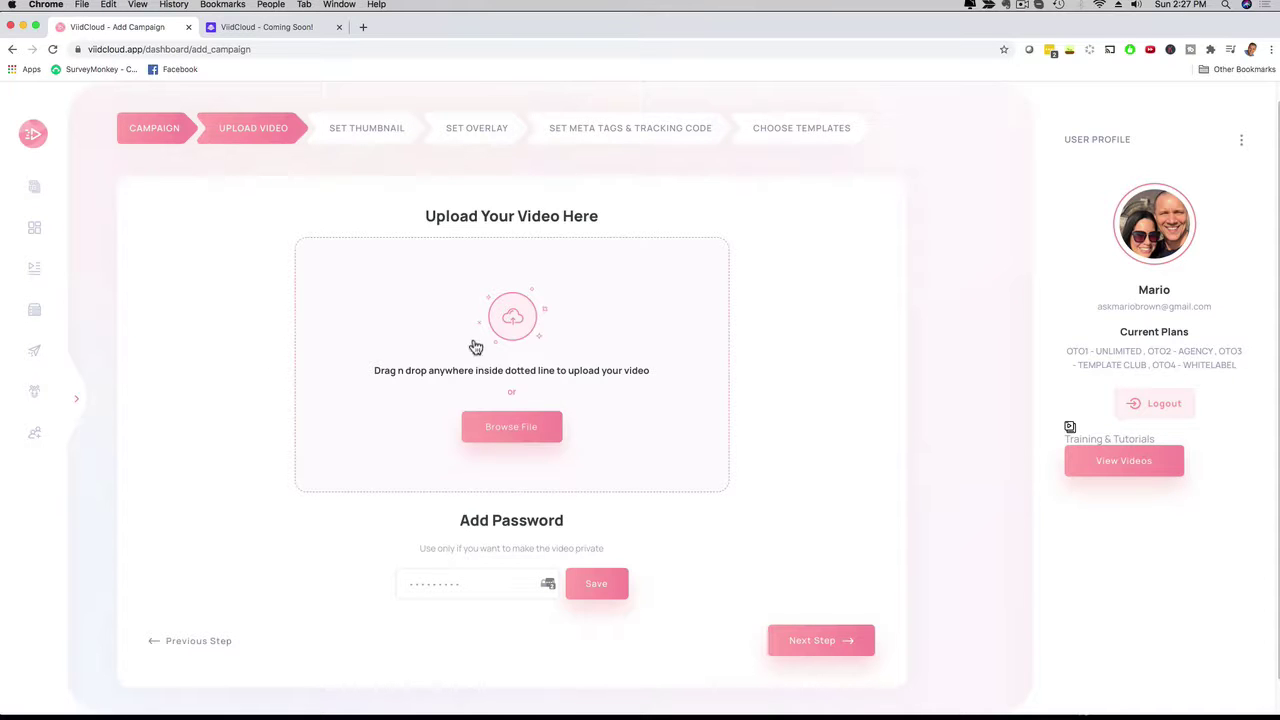
Upload "viidcloud prelaunch video.mp4" from the Desktop as the campaign video and continue to the thumbnail settings.
click(496, 428)
click(300, 91)
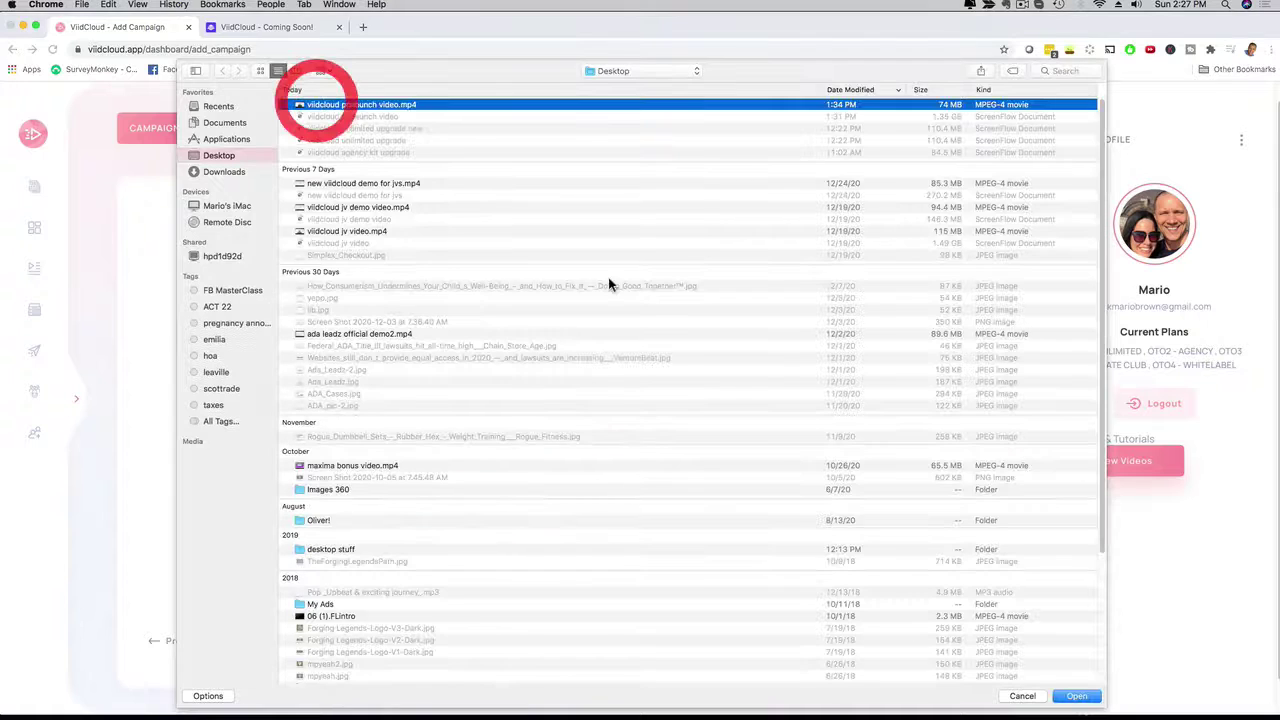
click(1076, 695)
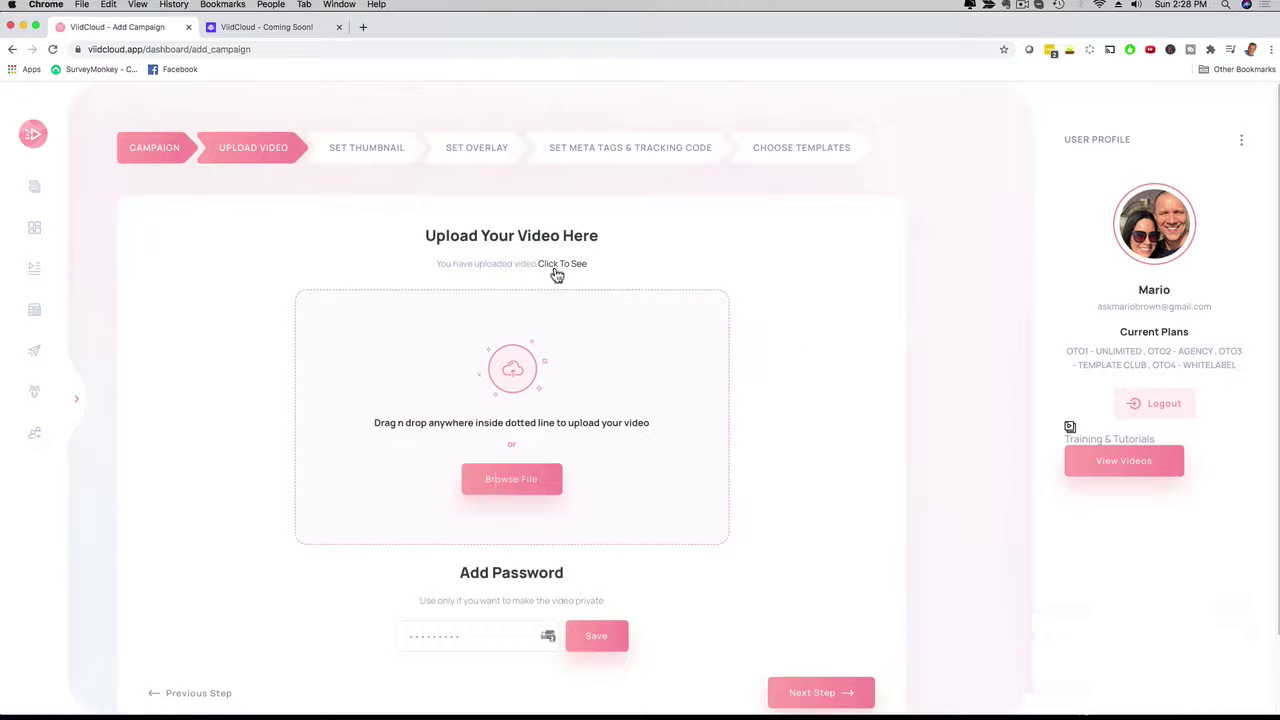
scroll(830, 397, down, 2)
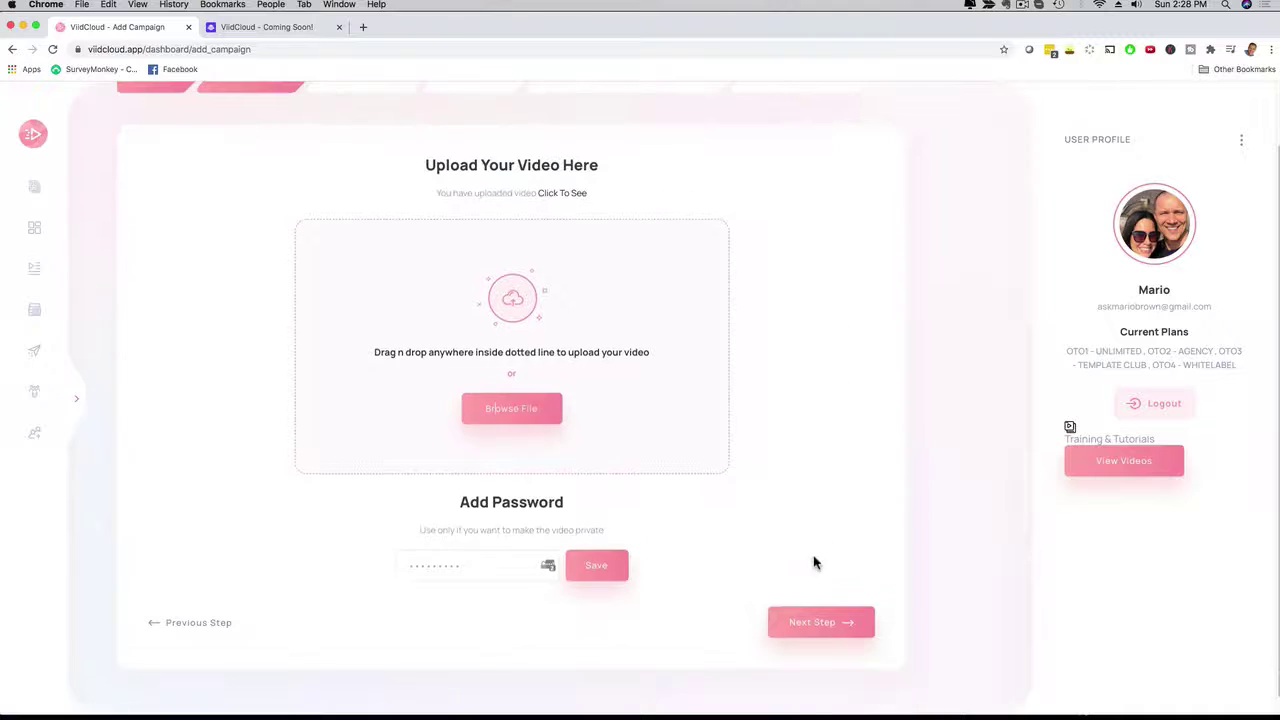
click(808, 623)
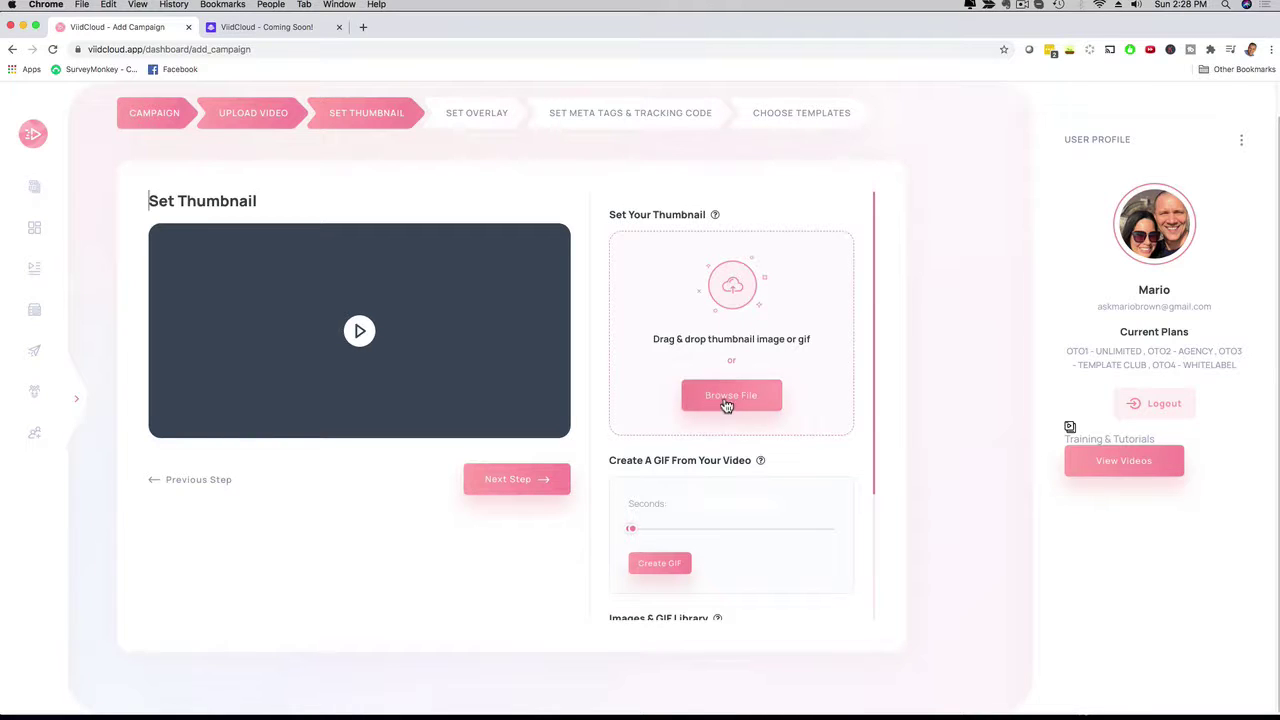
Review the thumbnail options, search the Giphy library for "funny", browse the results, and show the Tenor library.
scroll(758, 380, down, 1)
scroll(730, 410, down, 1)
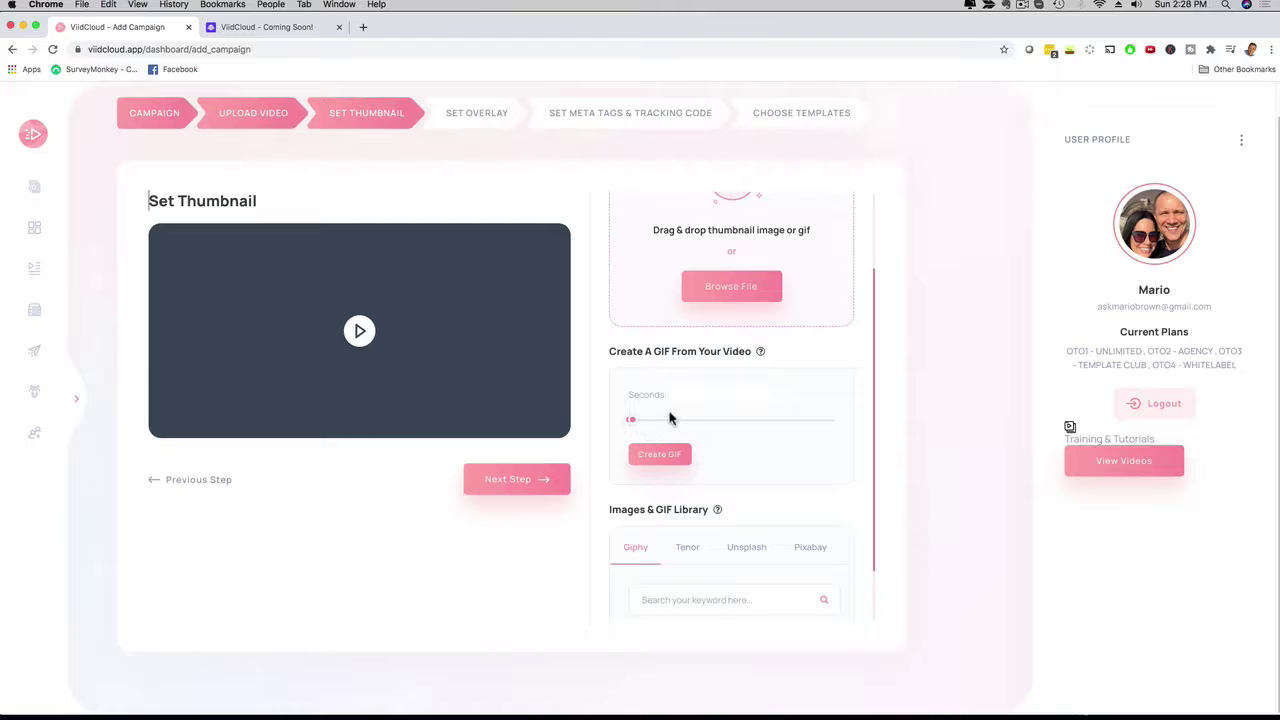
scroll(733, 421, down, 2)
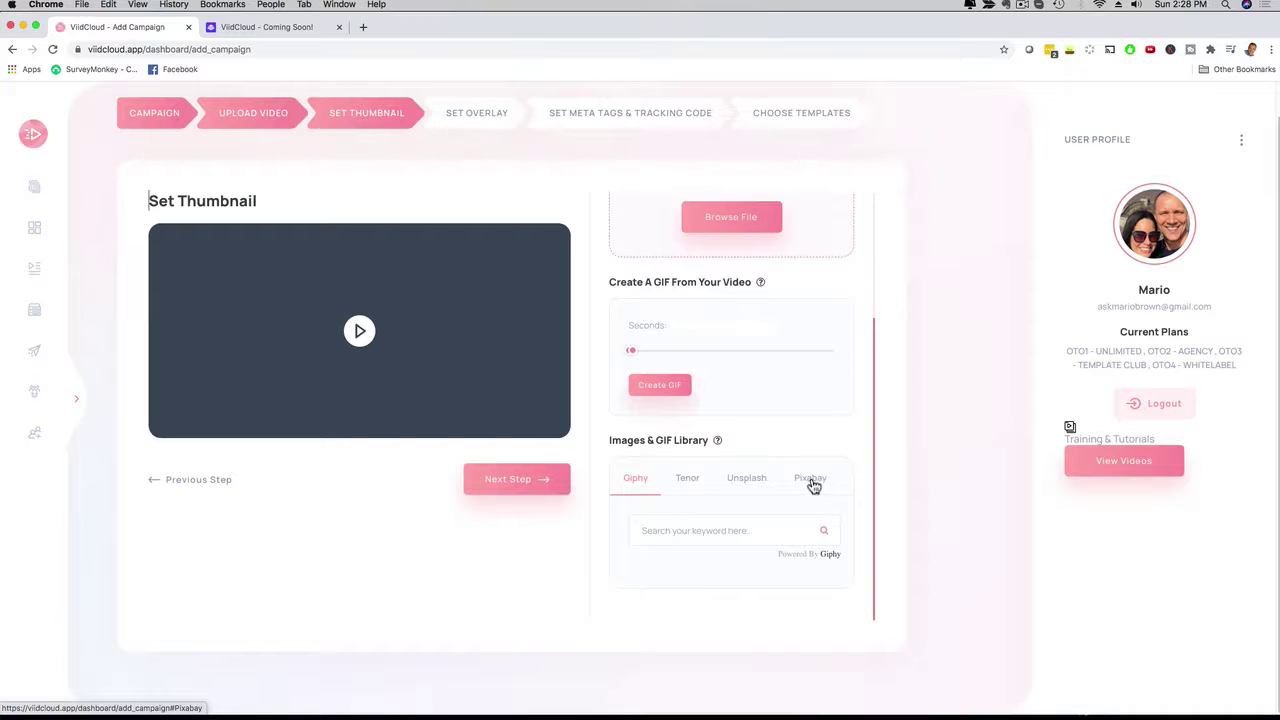
click(682, 534)
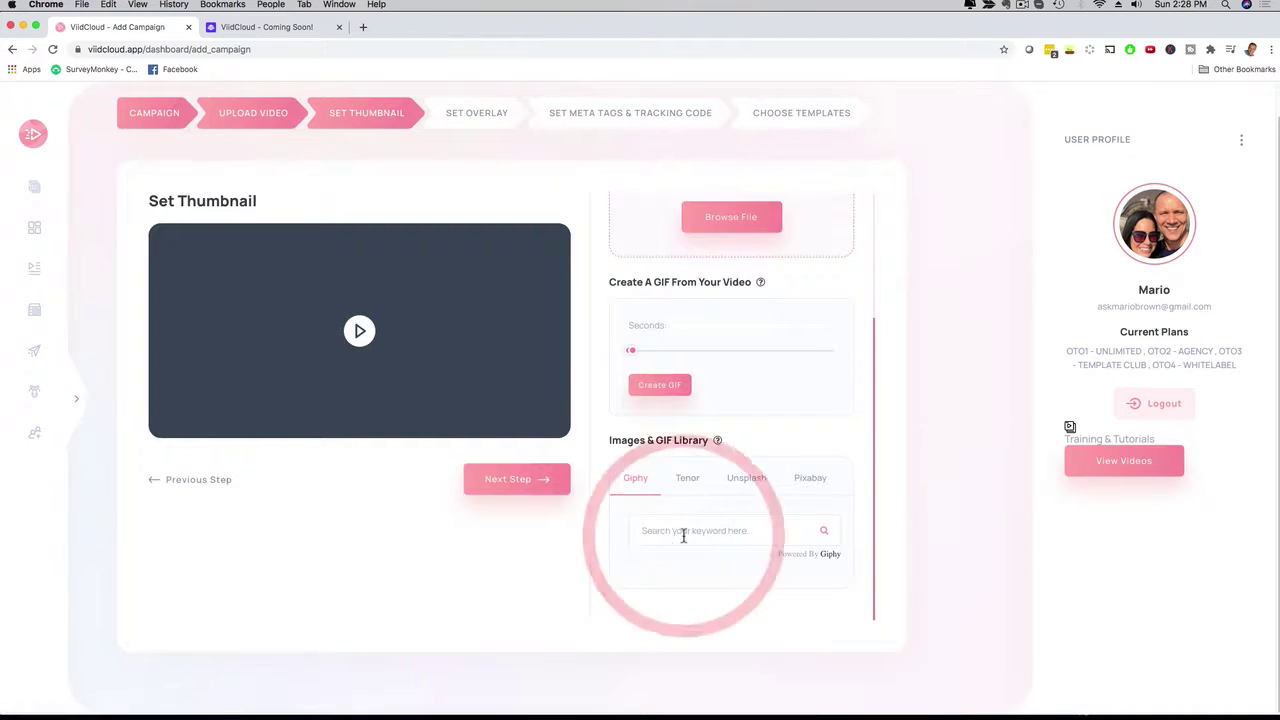
text(funny)
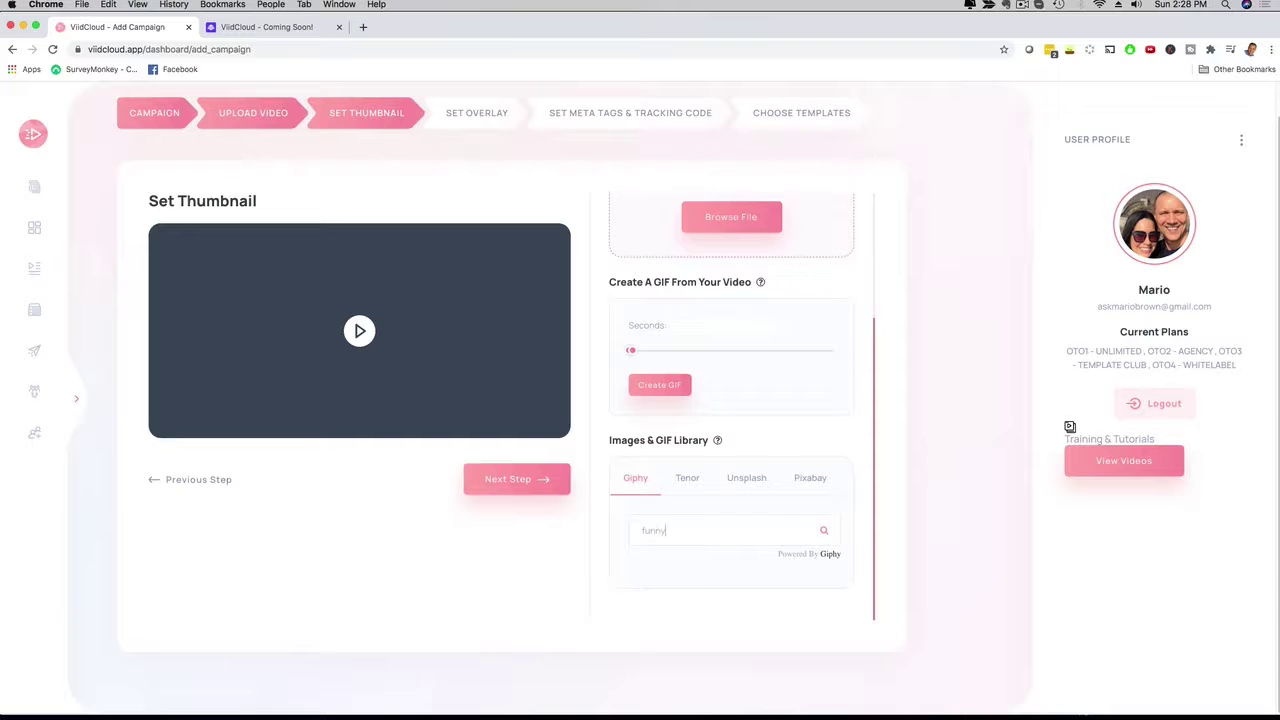
click(825, 540)
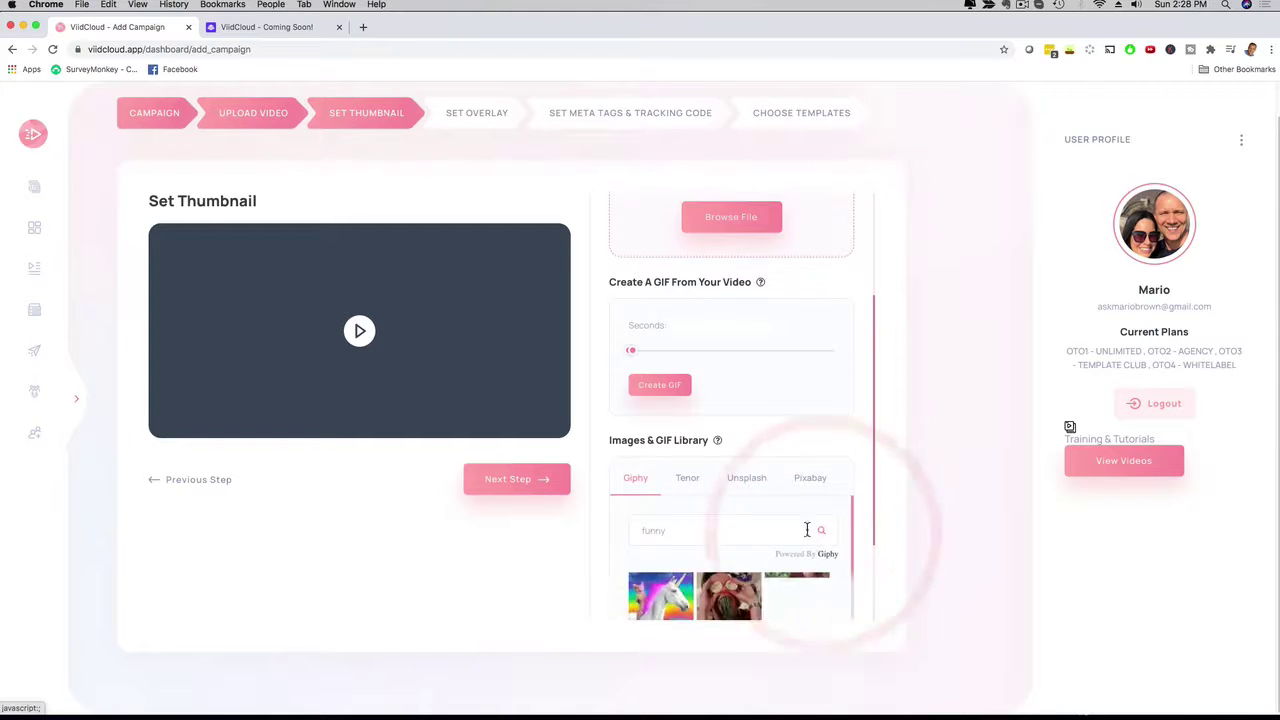
scroll(747, 543, down, 2)
scroll(745, 543, up, 1)
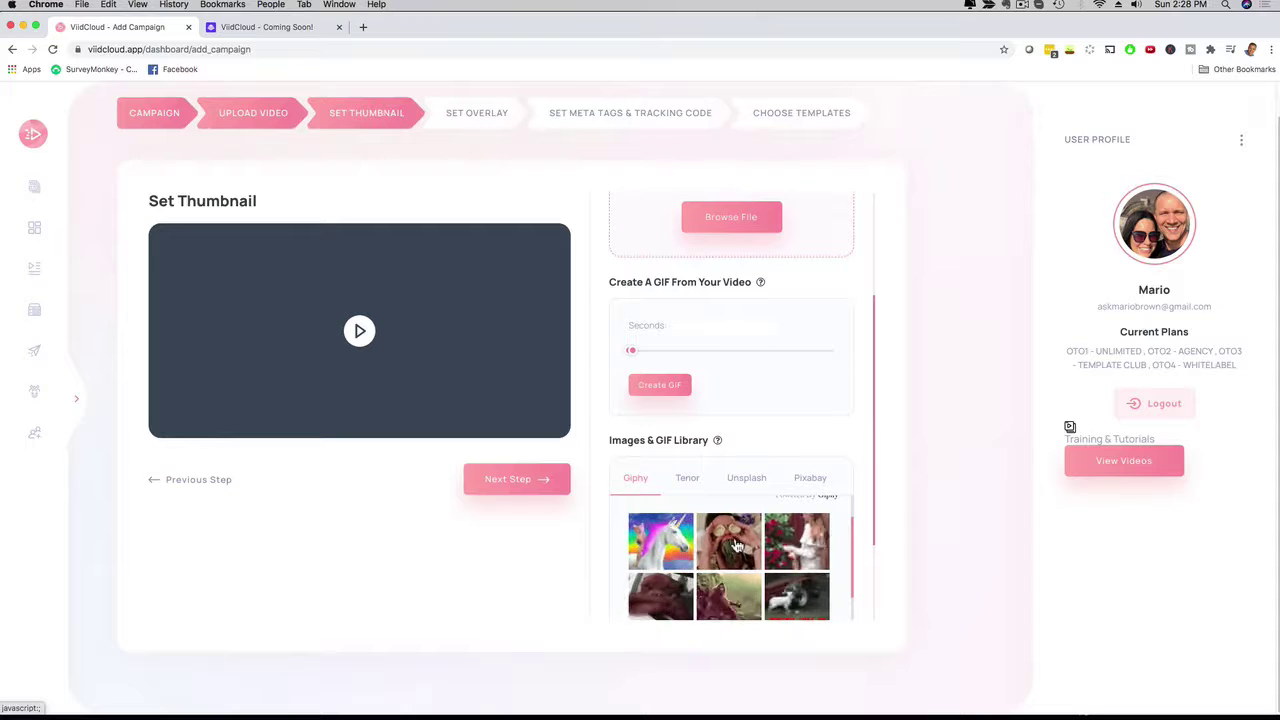
scroll(734, 543, up, 1)
click(687, 478)
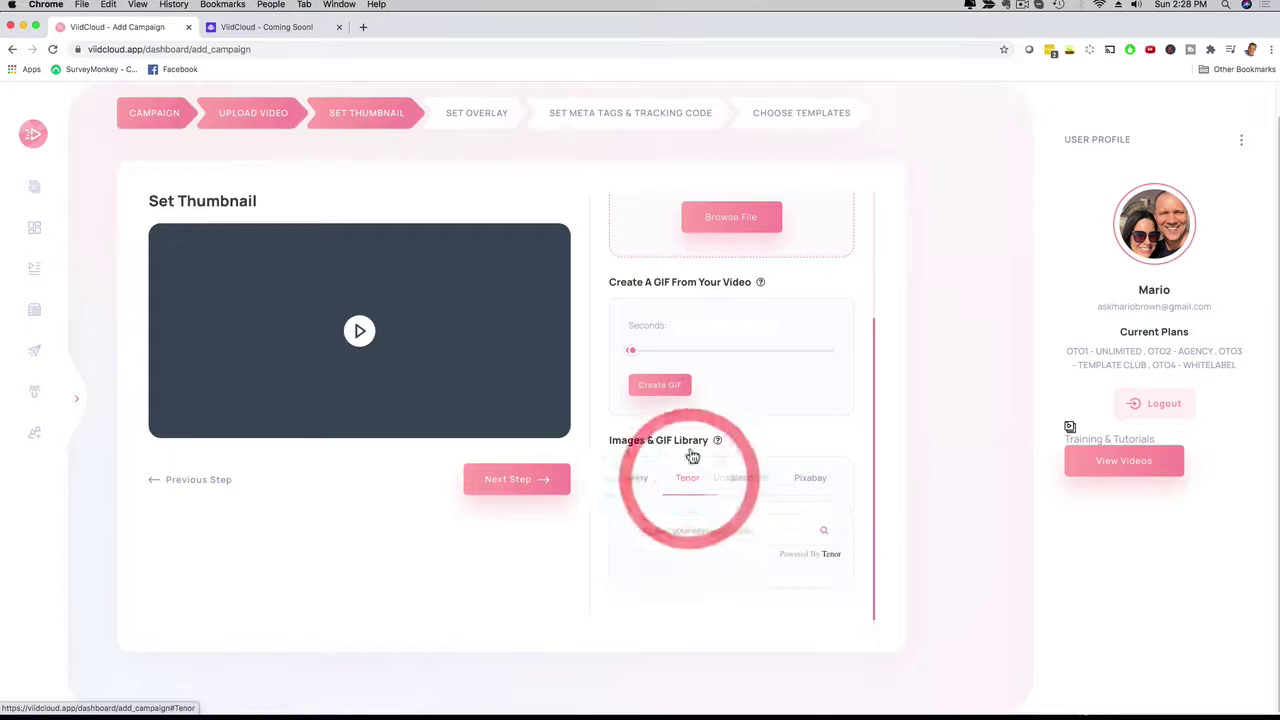
Create a GIF thumbnail from the video, and in the overlay settings set the transparency to 0.1.
click(660, 388)
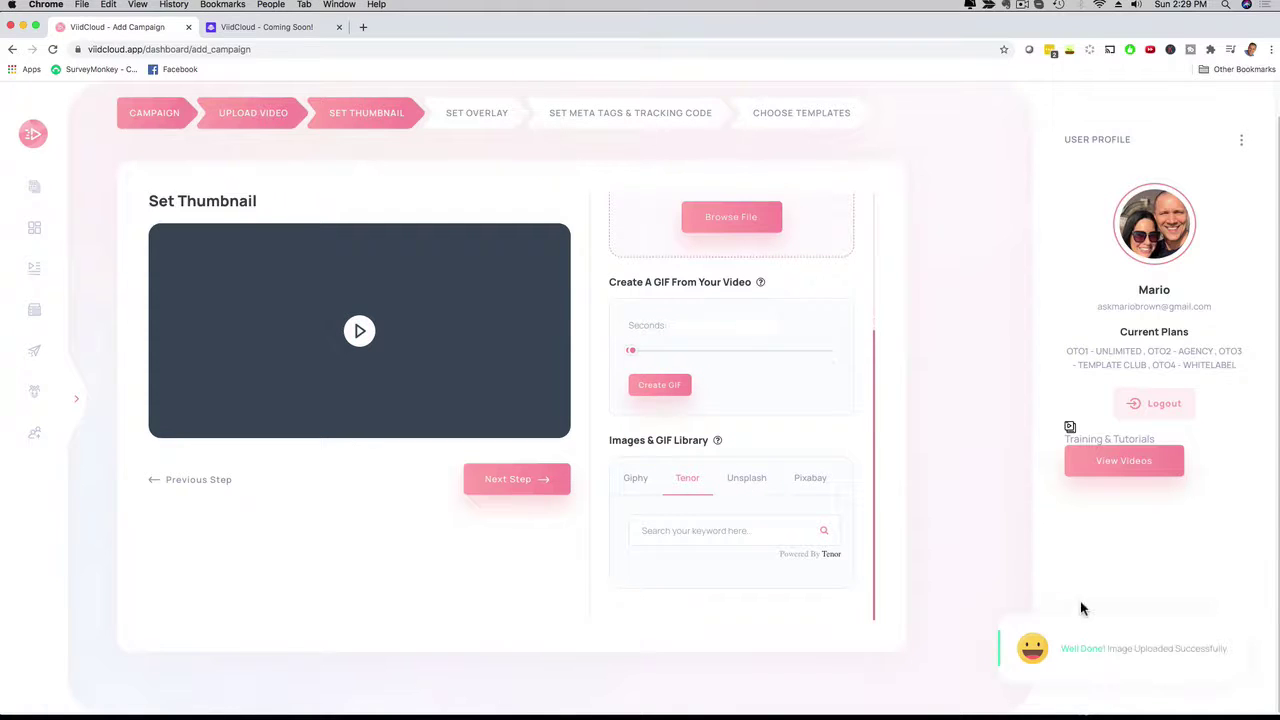
click(511, 486)
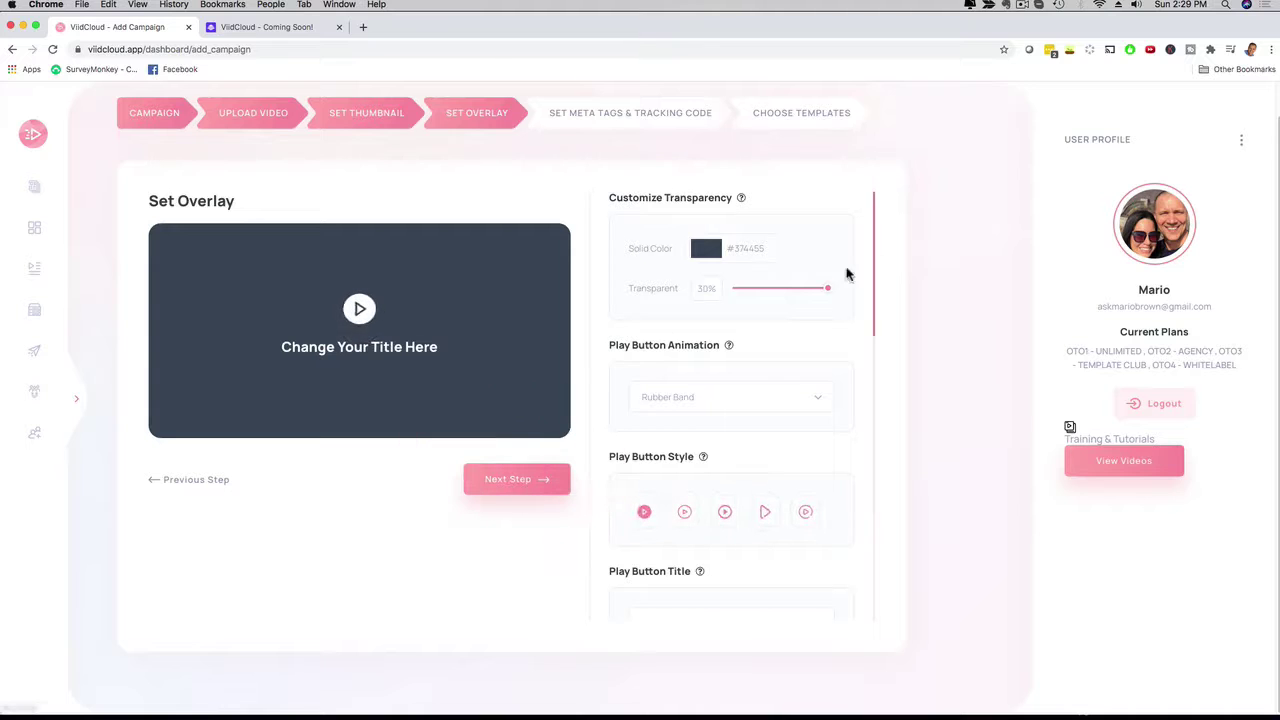
drag(841, 285, 746, 296)
click(746, 289)
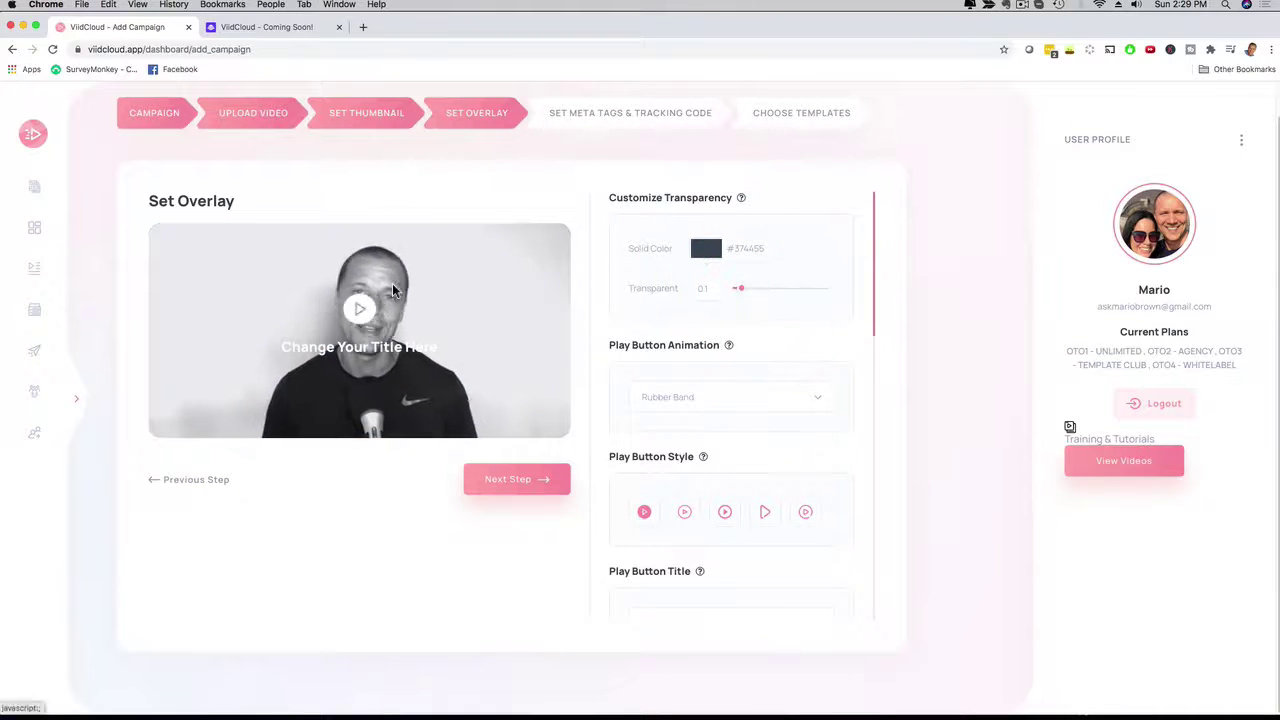
Look at the embedded GIF-thumbnail video on the ViidCloud webinar page and return to the campaign's overlay settings.
click(269, 28)
scroll(1003, 346, down, 1)
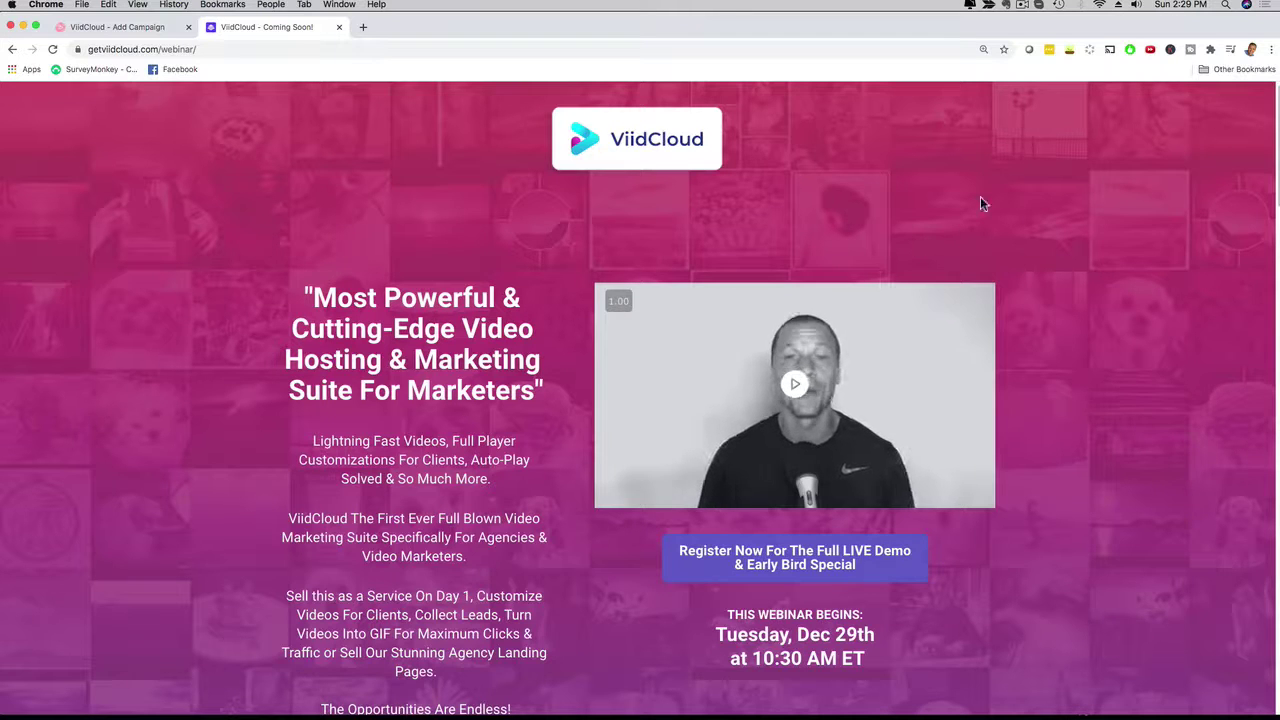
scroll(1132, 242, down, 3)
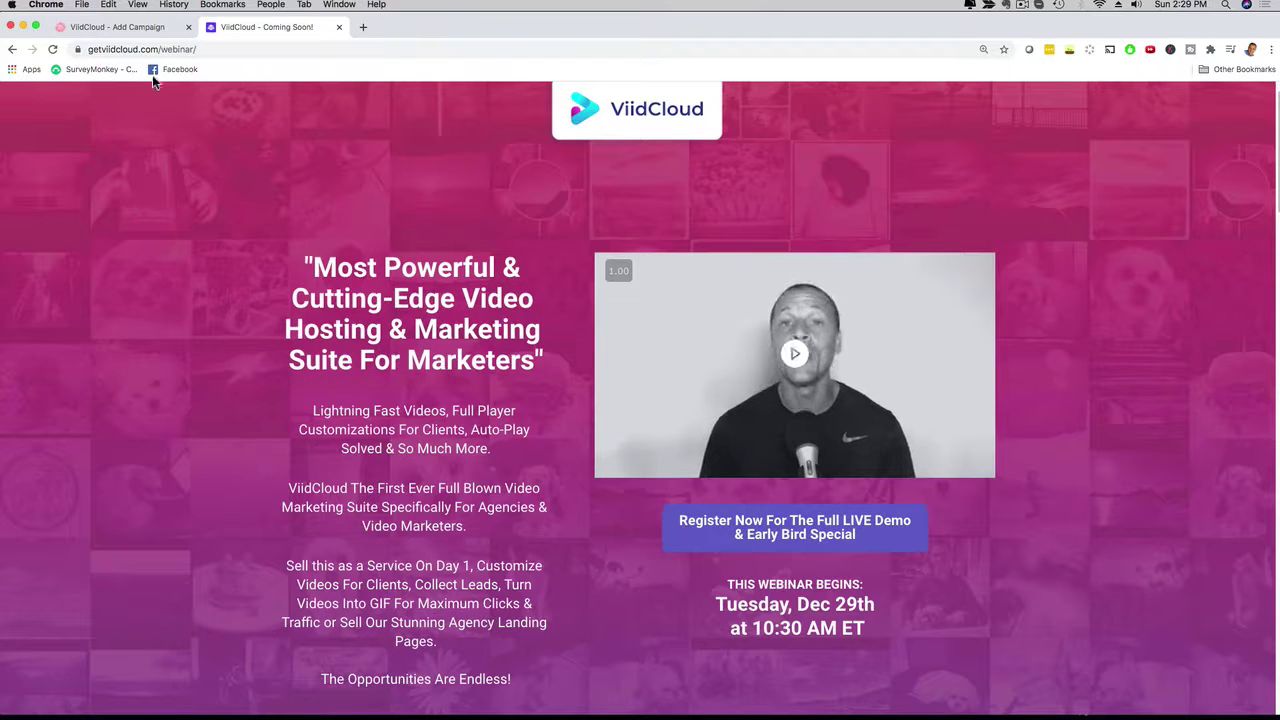
click(125, 27)
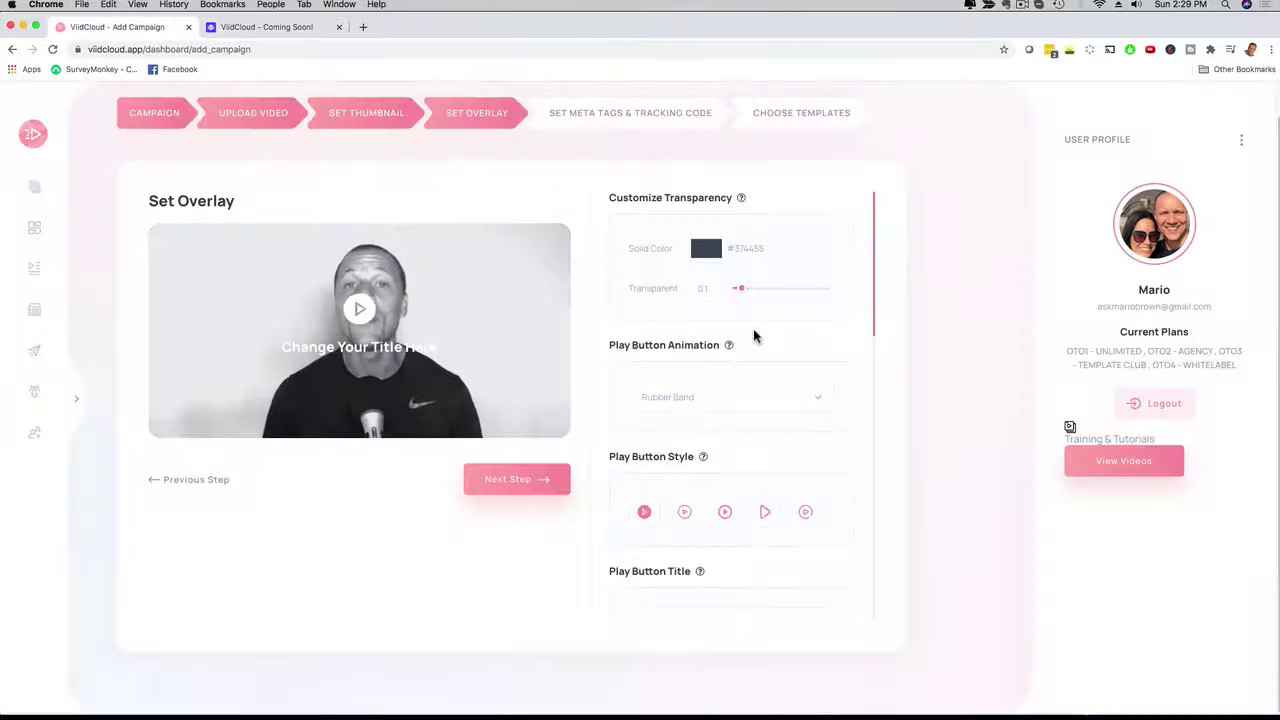
Try the Jello animation on the play button and set its animation to Bounce.
scroll(757, 257, down, 1)
mouse_move(751, 276)
mouse_down()
mouse_move(767, 283)
mouse_move(739, 277)
mouse_up()
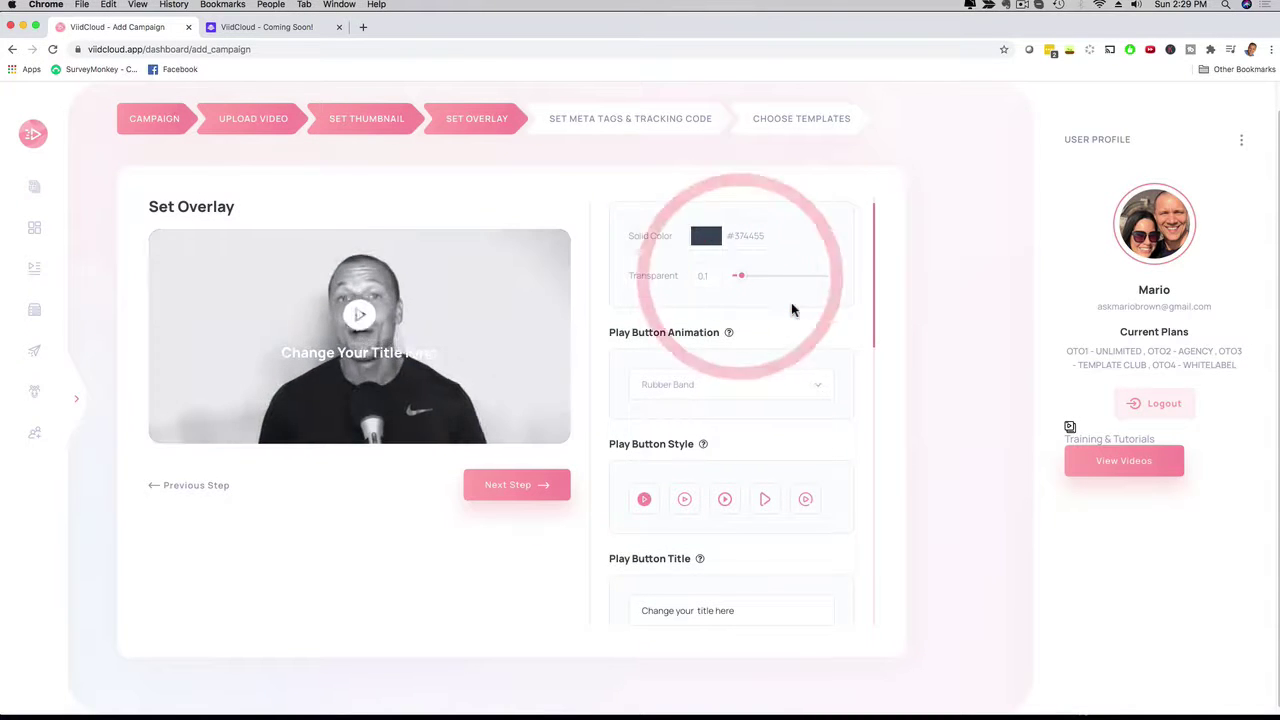
scroll(829, 314, down, 2)
click(797, 353)
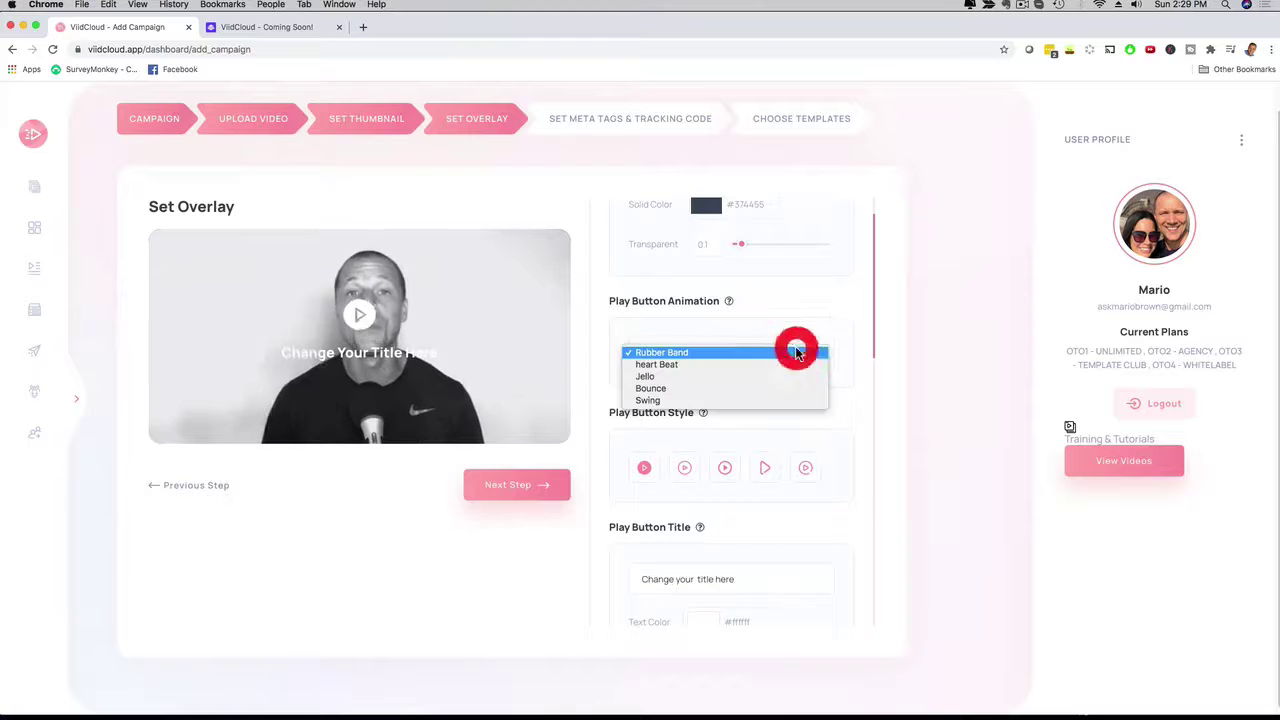
click(681, 375)
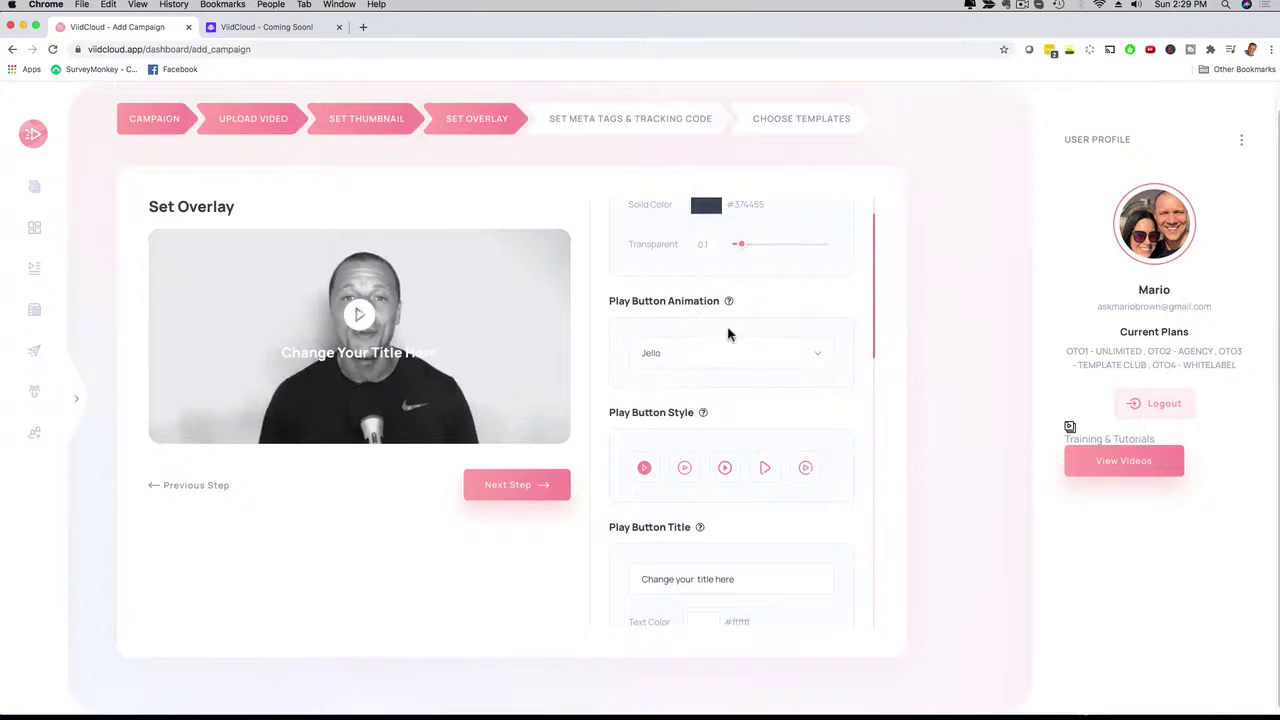
click(730, 350)
click(714, 365)
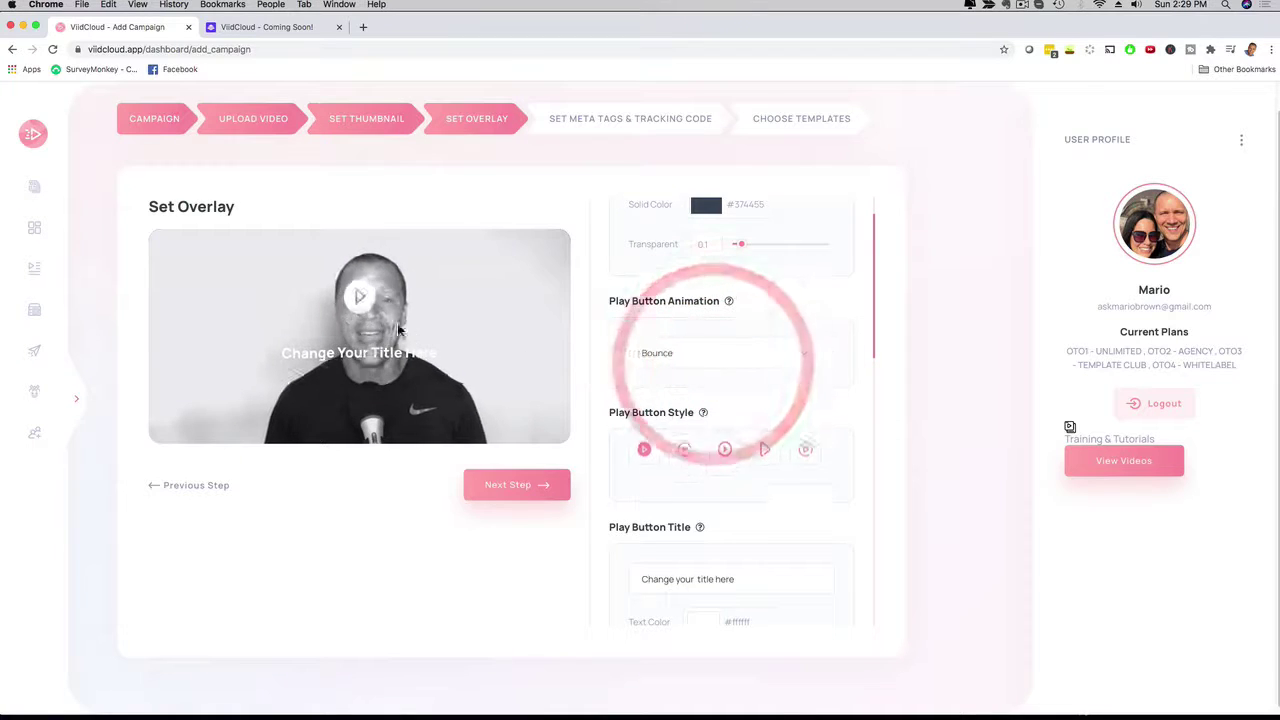
Set the play button animation to heart Beat.
click(703, 357)
click(690, 329)
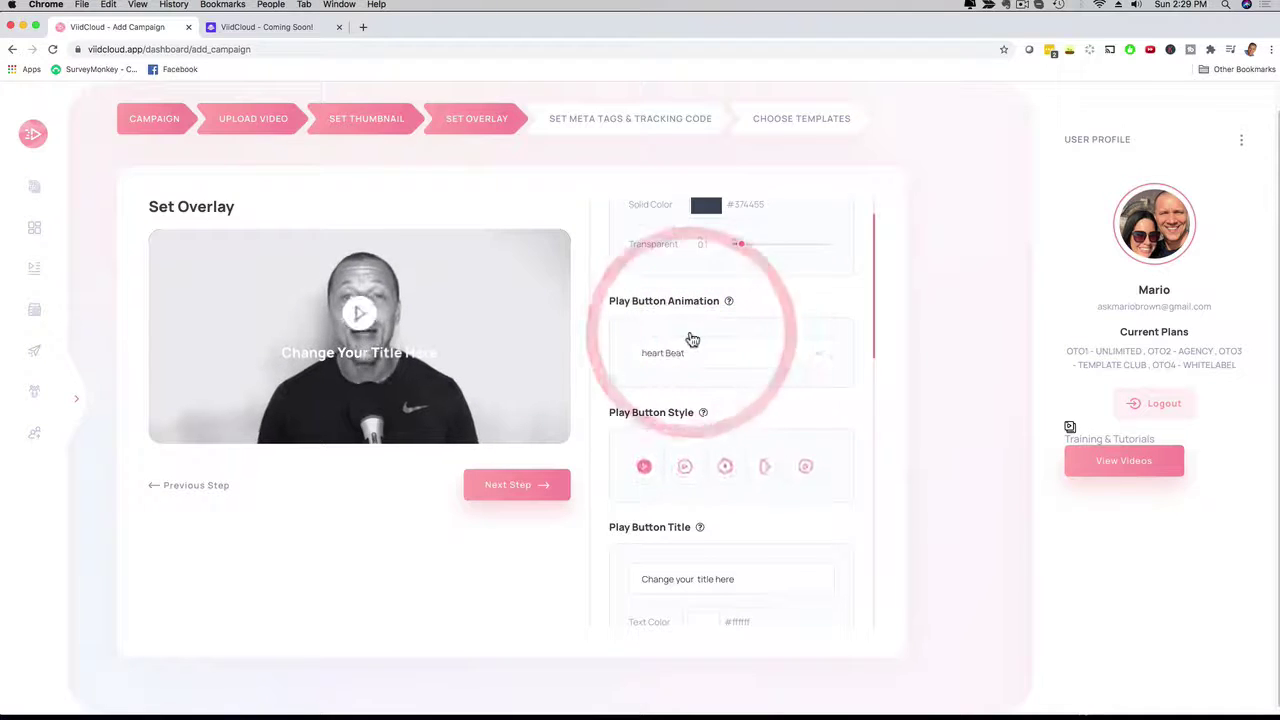
scroll(769, 366, down, 3)
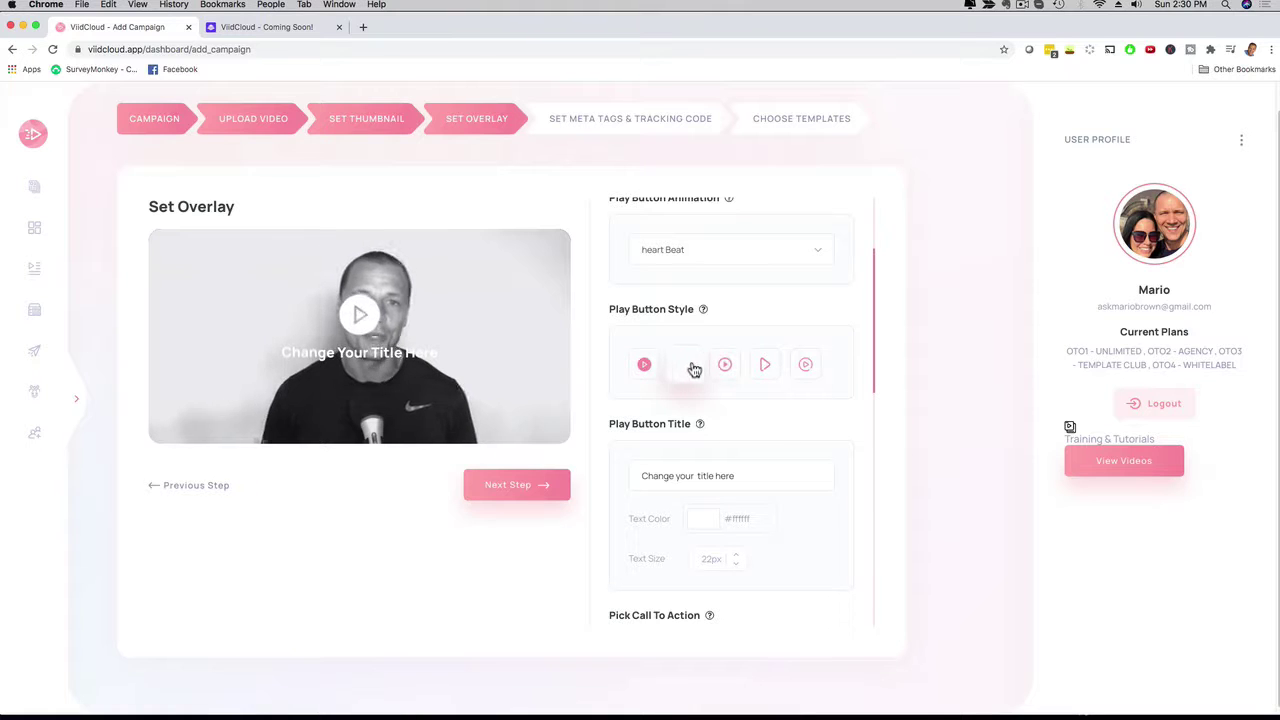
Review the play button title field with its text color and text size settings, leaving the default title in place.
scroll(701, 369, down, 2)
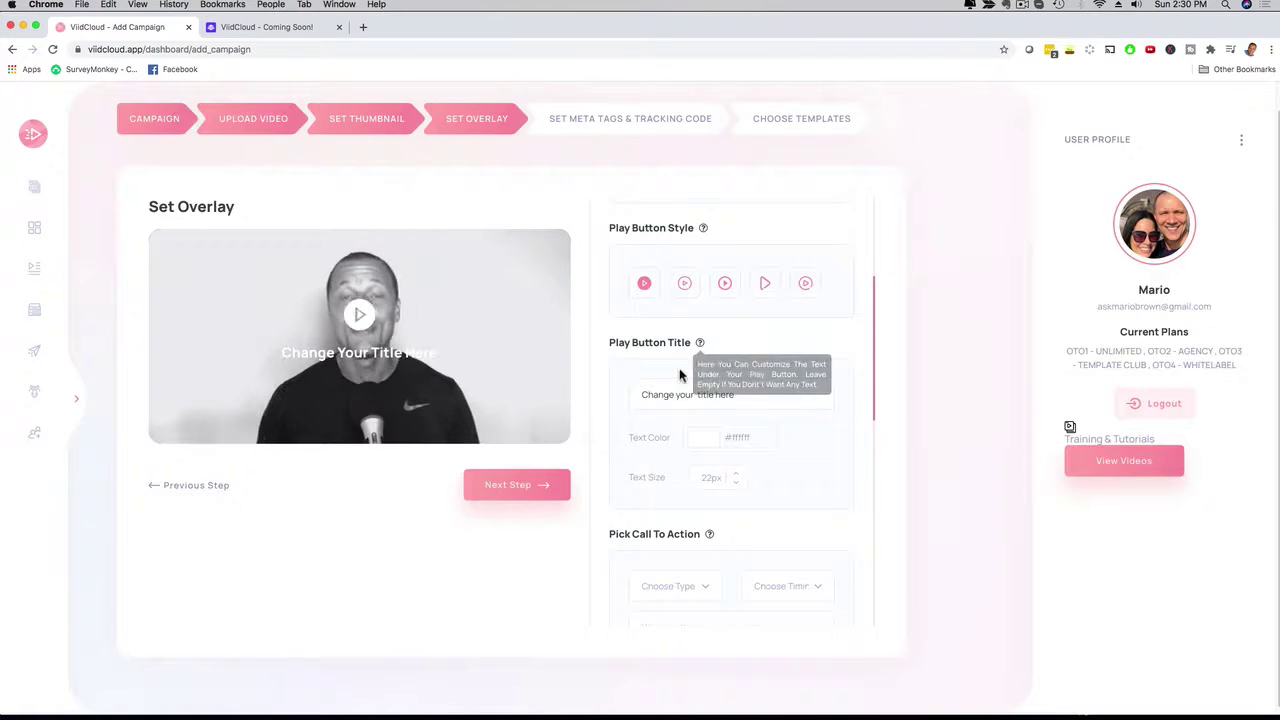
drag(641, 394, 743, 396)
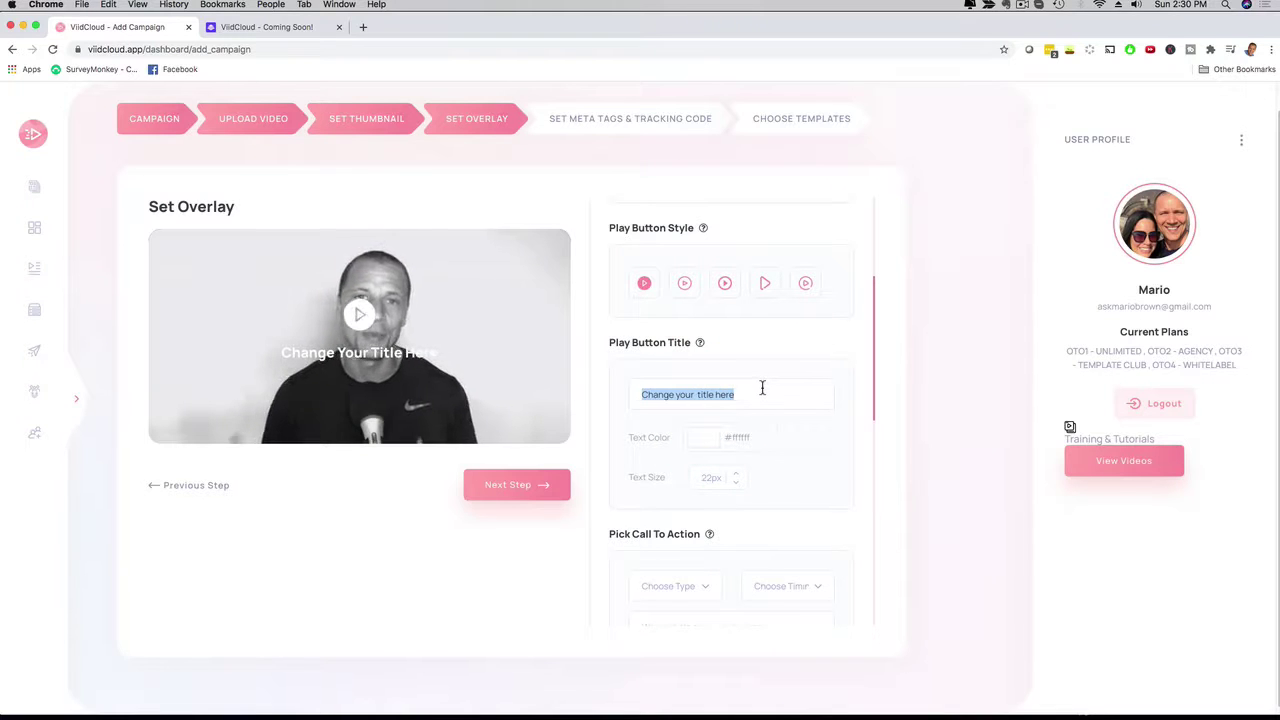
scroll(775, 387, down, 1)
scroll(800, 405, down, 2)
click(816, 419)
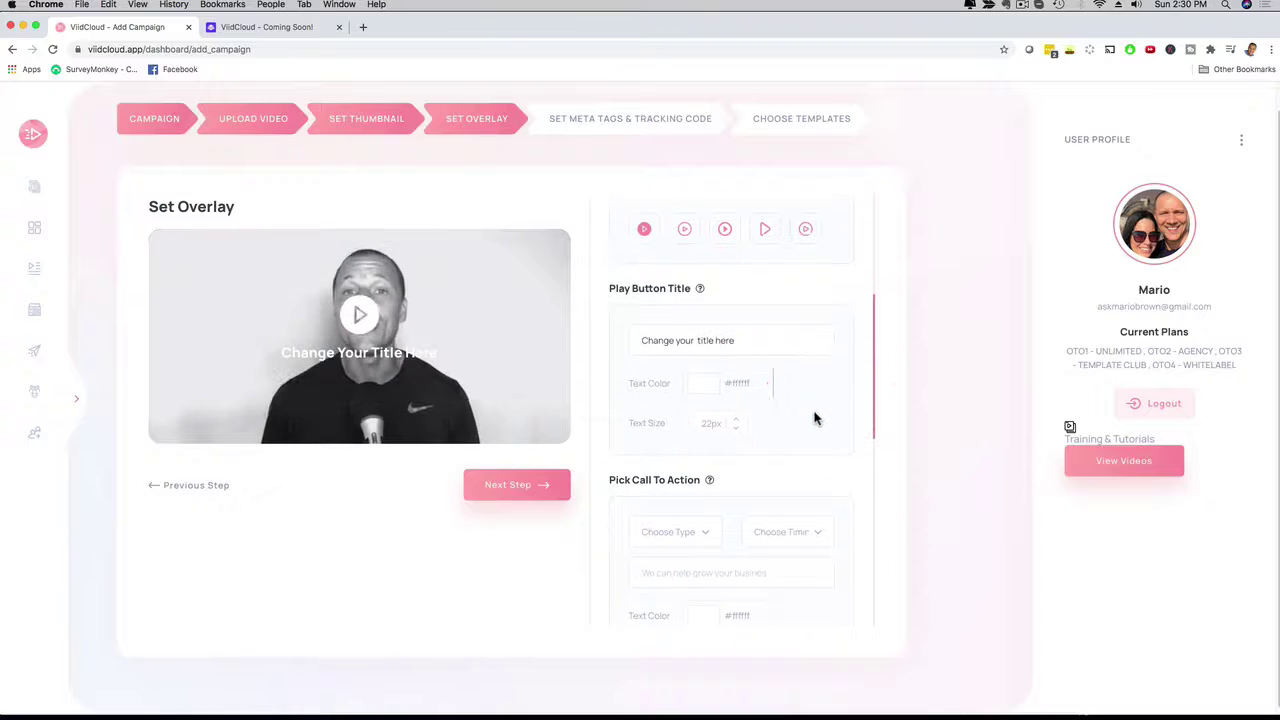
scroll(813, 419, down, 2)
scroll(720, 390, down, 2)
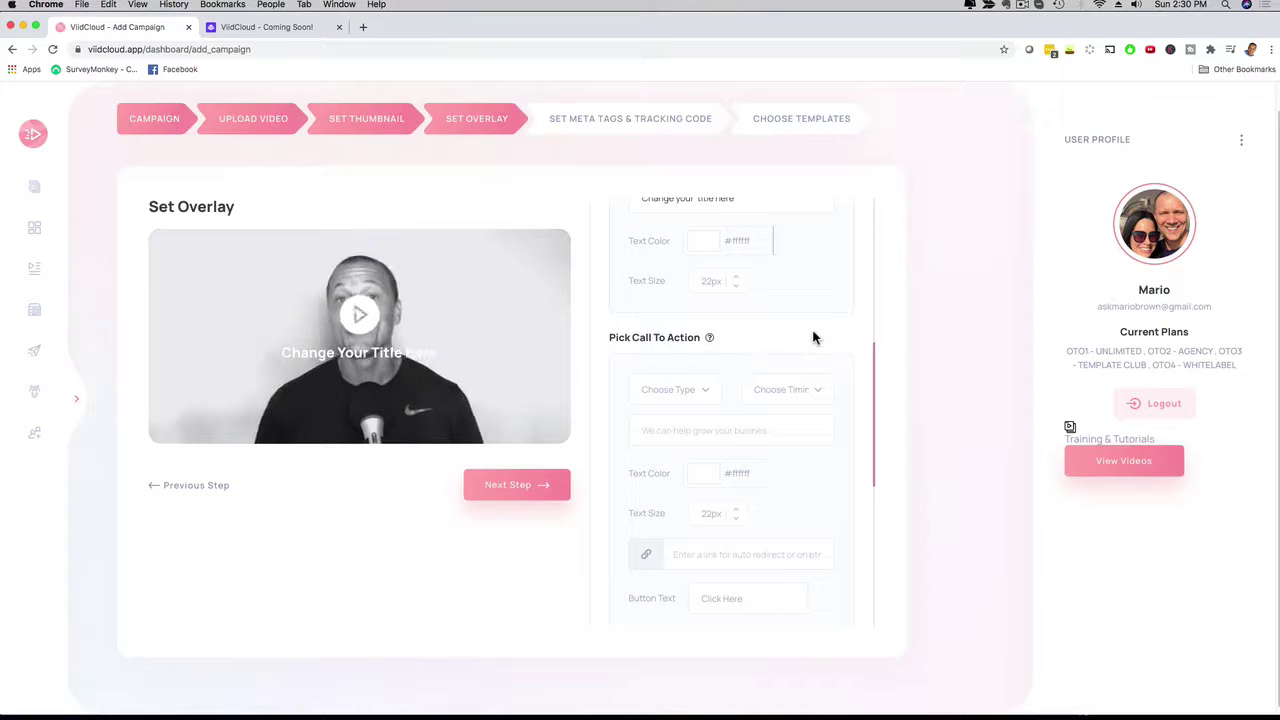
Examine the call-to-action type and timing choices and the autoresponder integrations, then return to the start of the overlay settings.
click(692, 392)
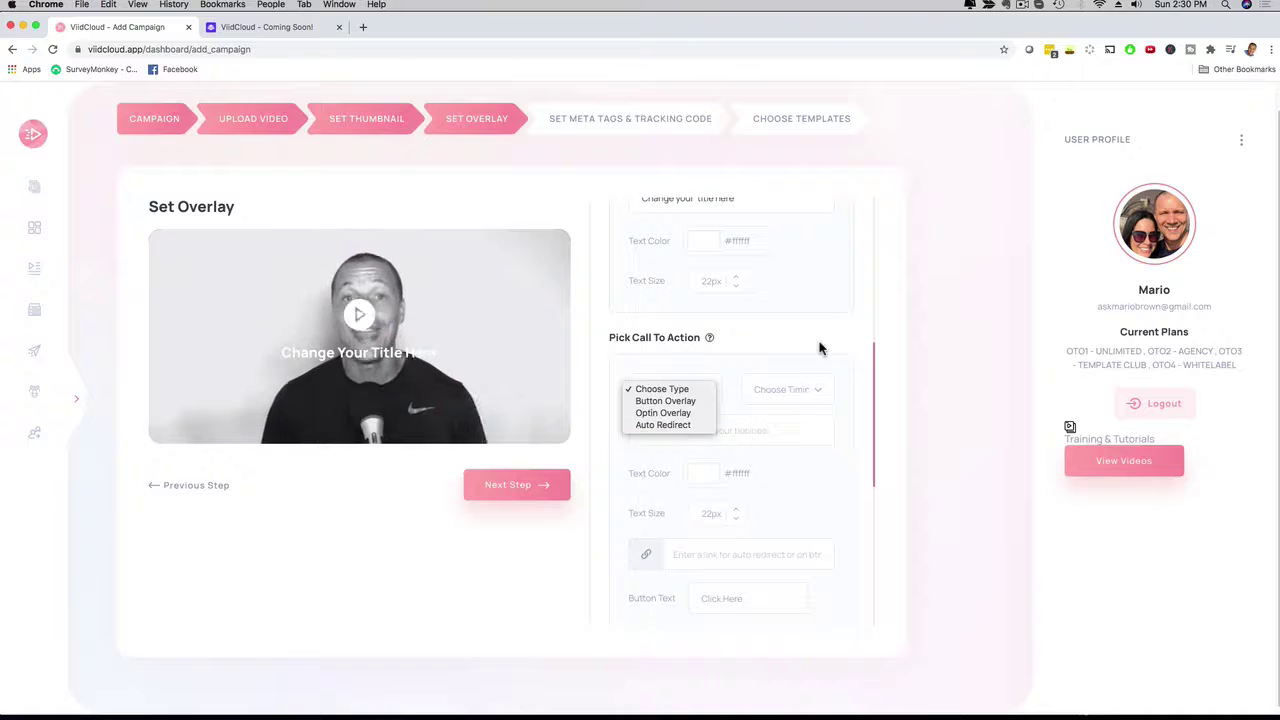
click(856, 344)
scroll(842, 344, down, 3)
scroll(842, 344, up, 3)
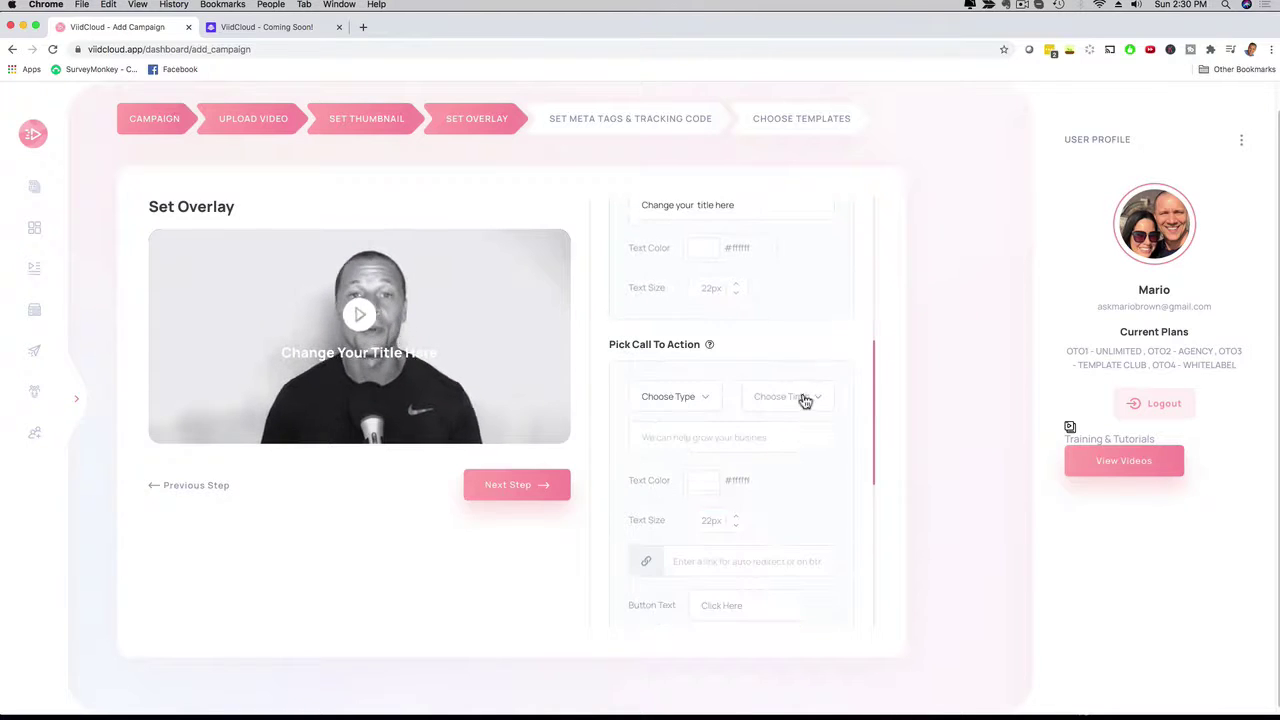
click(808, 396)
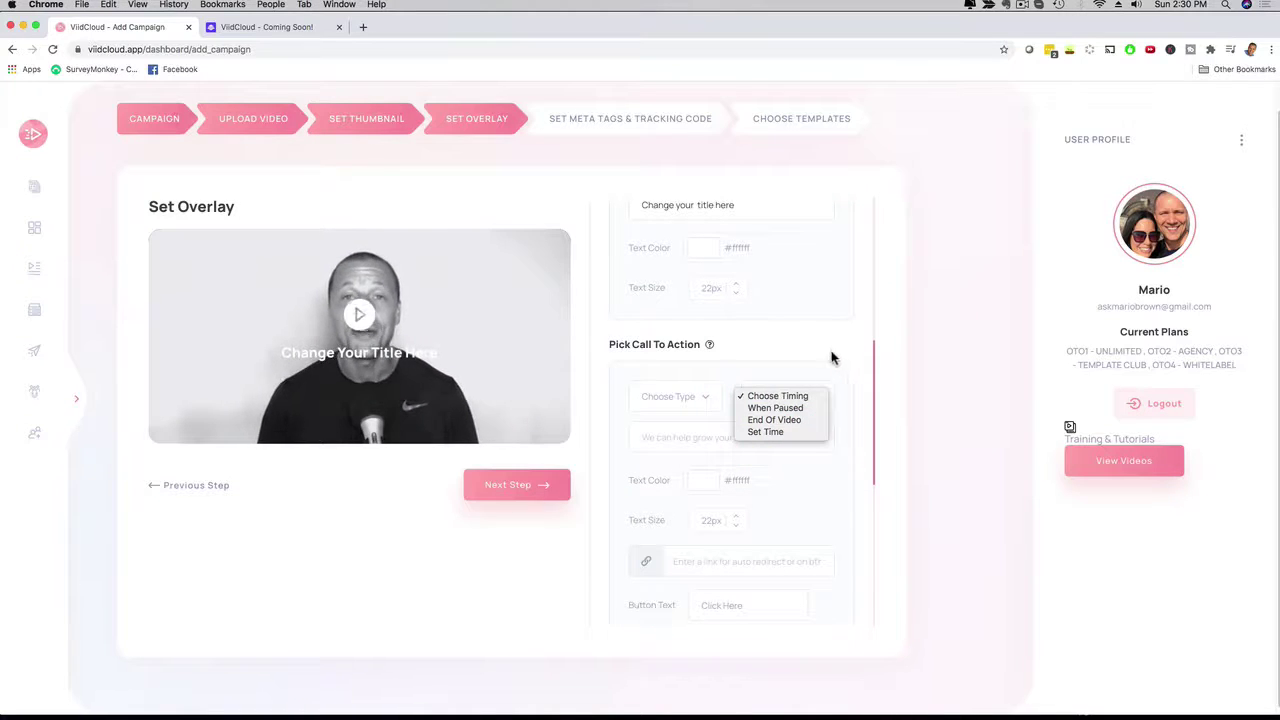
click(845, 364)
scroll(845, 362, down, 5)
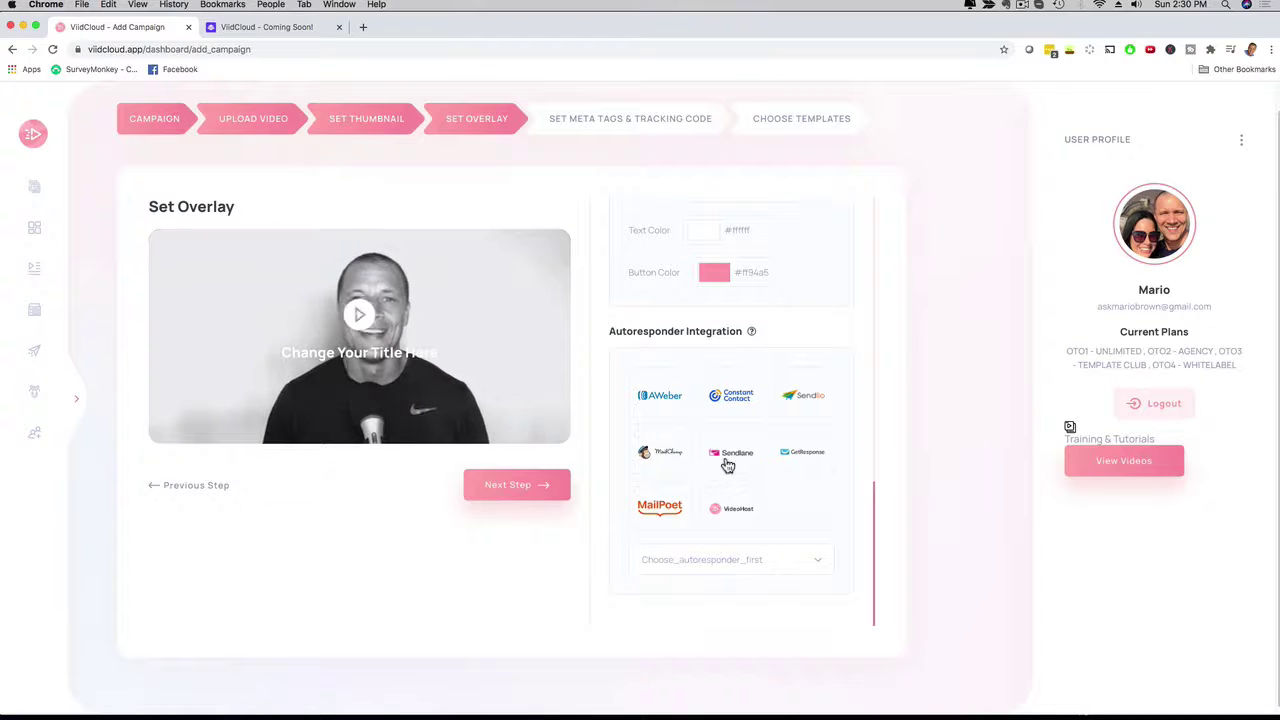
scroll(819, 493, up, 1)
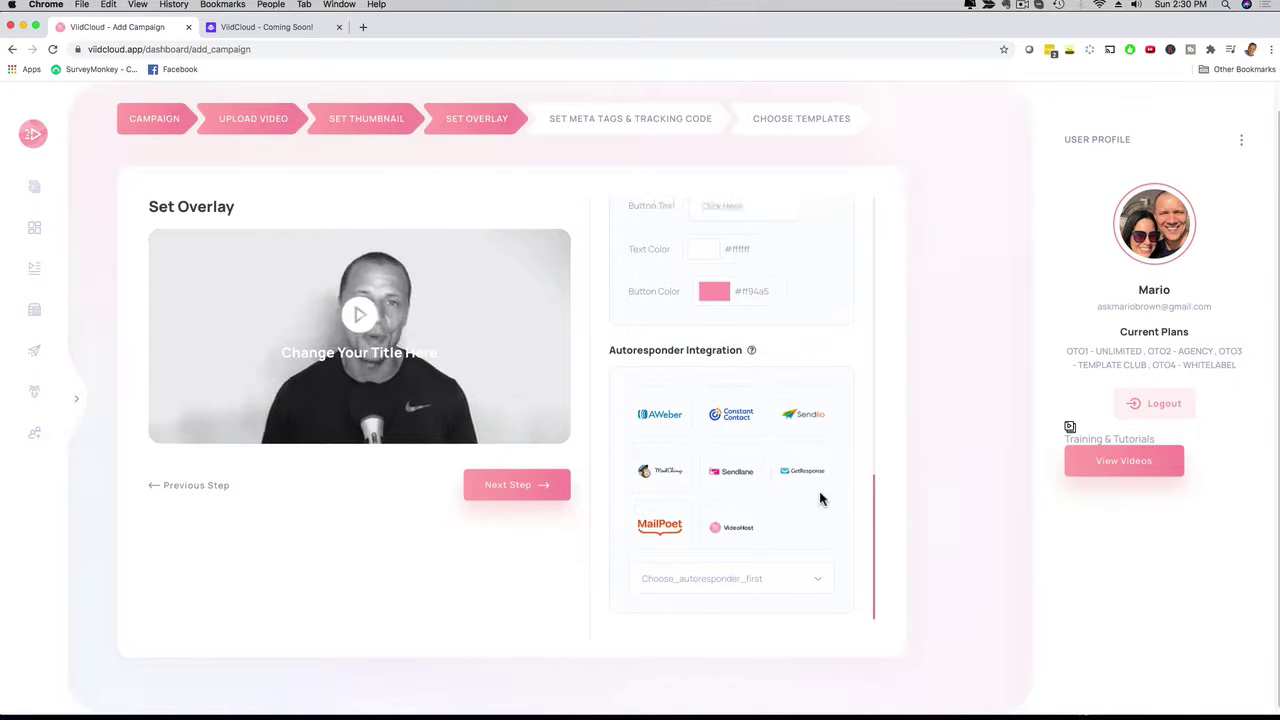
scroll(820, 495, up, 10)
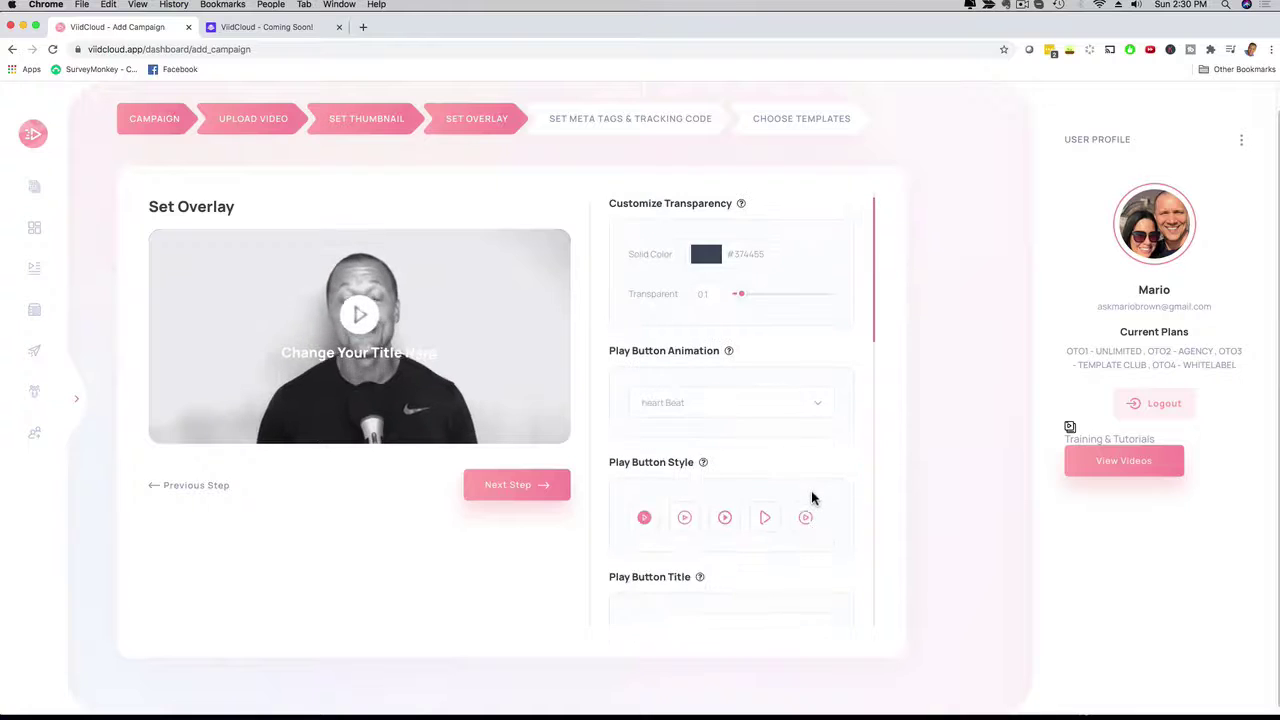
Finish the campaign wizard with the meta tags and tracking code left blank and the template set to Skip This, and save the campaign.
click(526, 494)
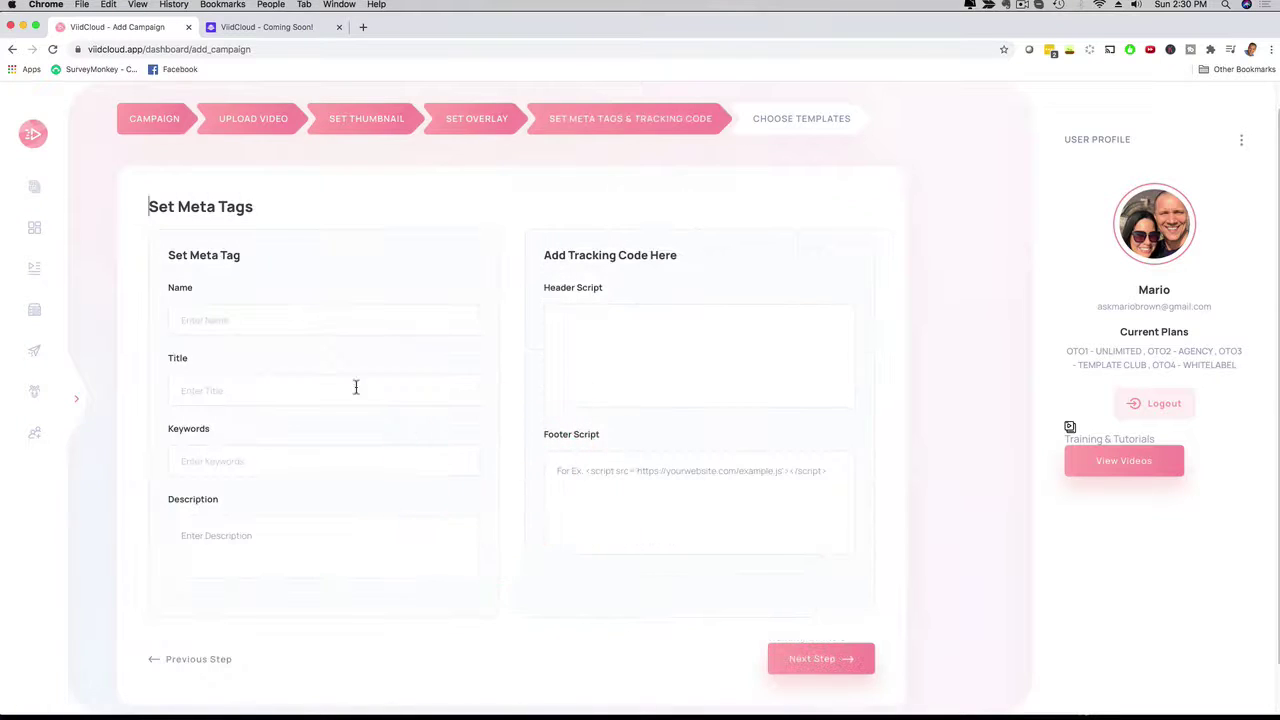
scroll(335, 370, down, 1)
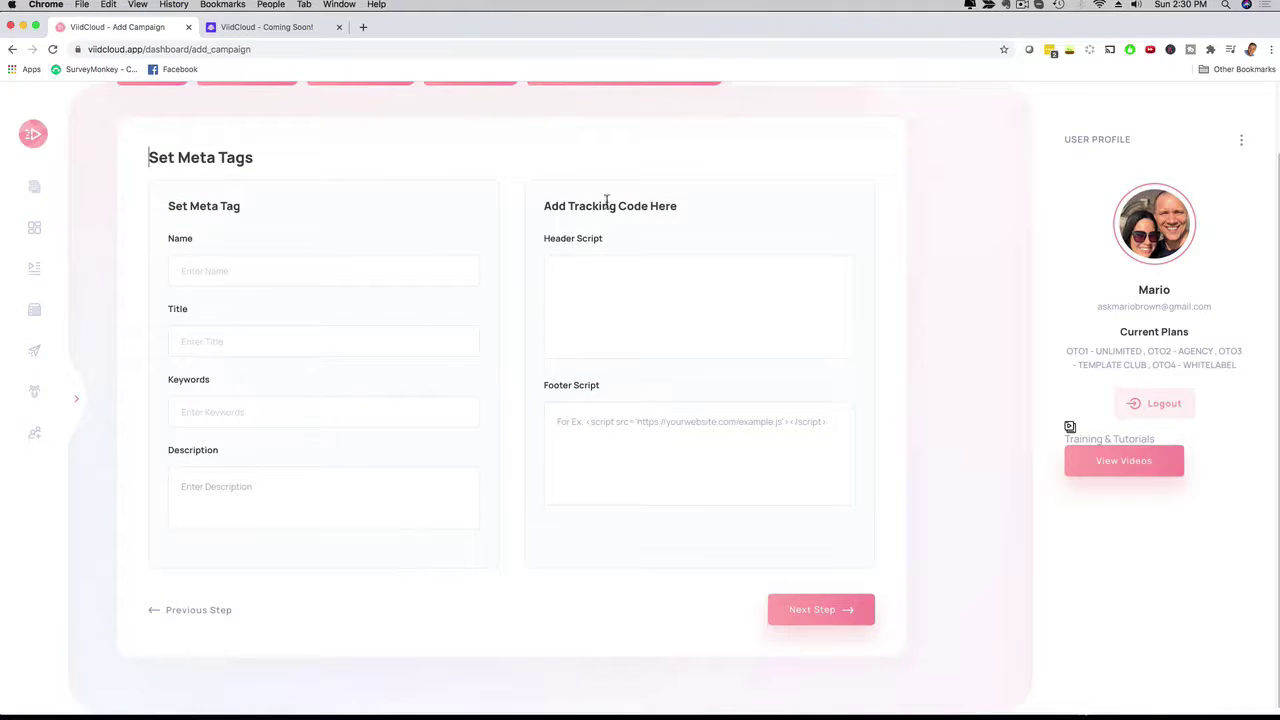
drag(549, 206, 680, 208)
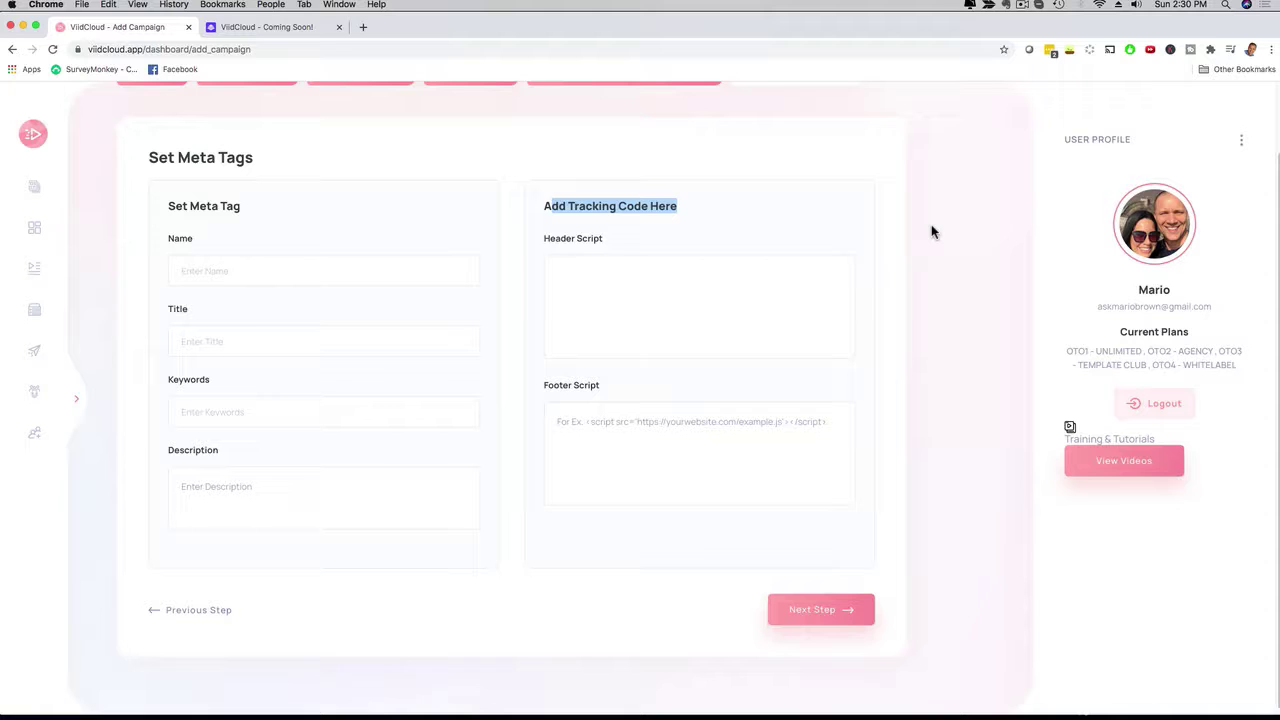
click(624, 236)
scroll(951, 326, up, 1)
click(822, 650)
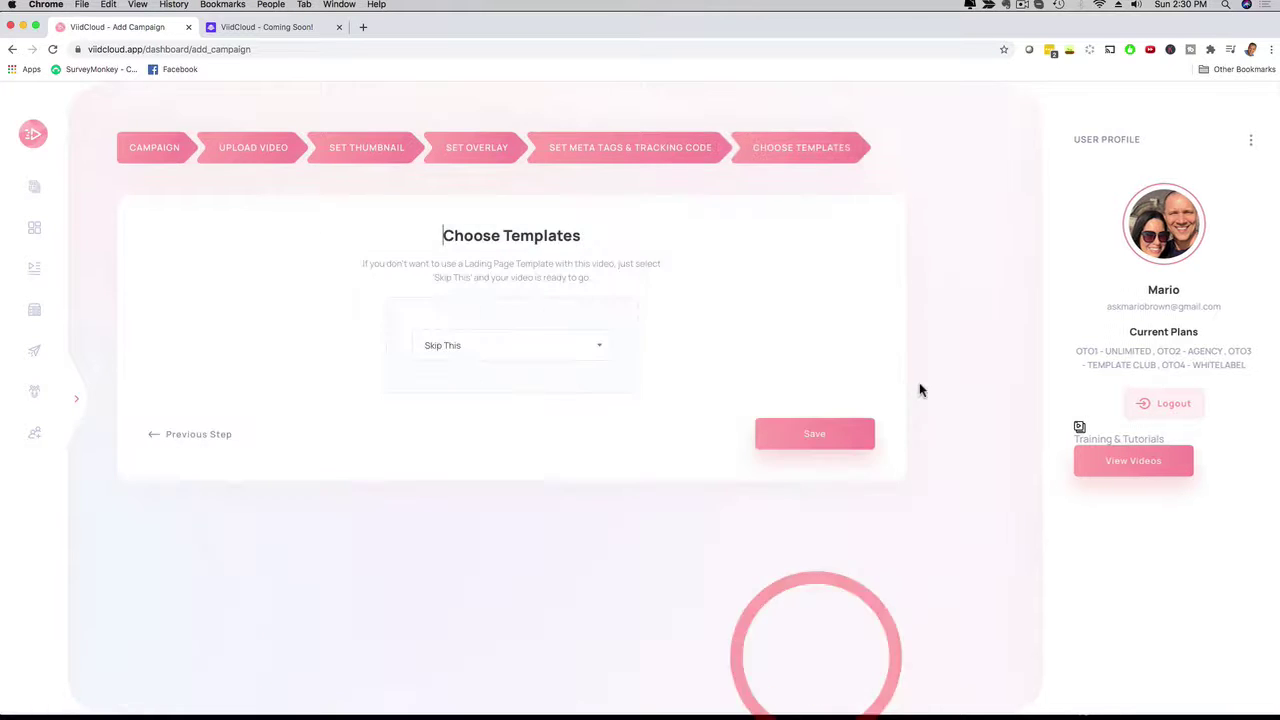
click(813, 448)
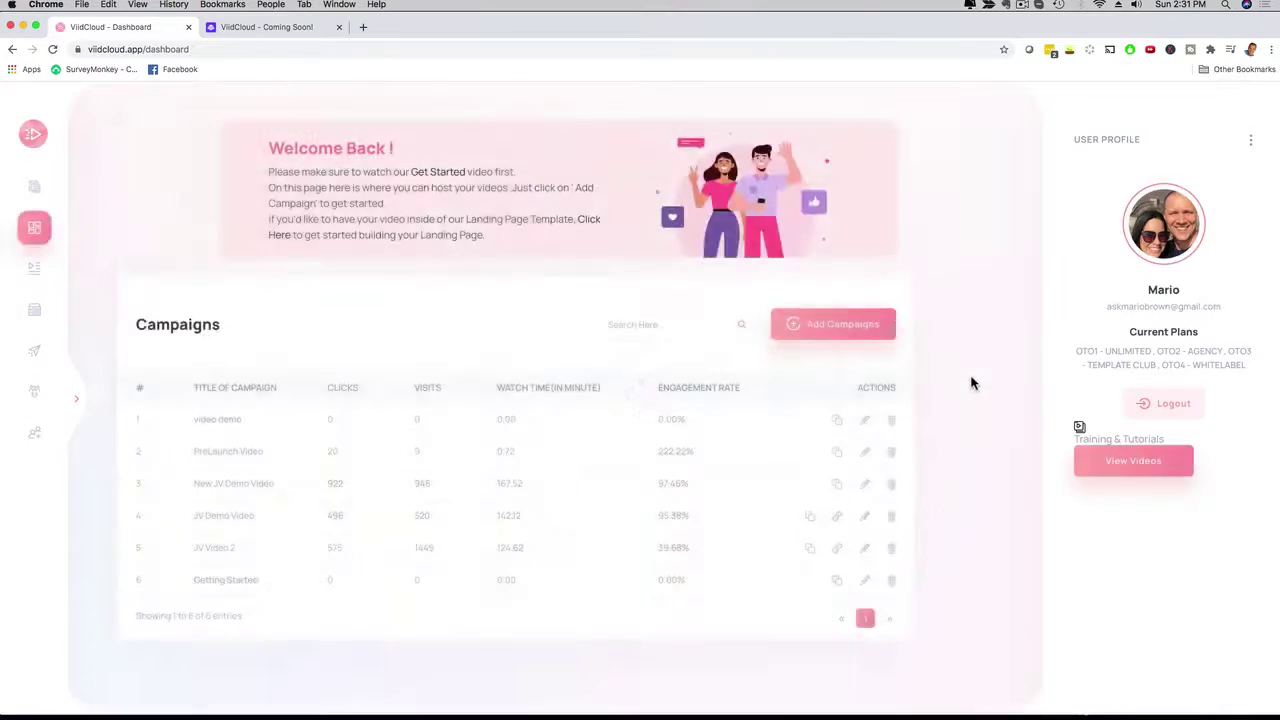
Show the embed code of the "video demo" campaign and close it again.
click(836, 419)
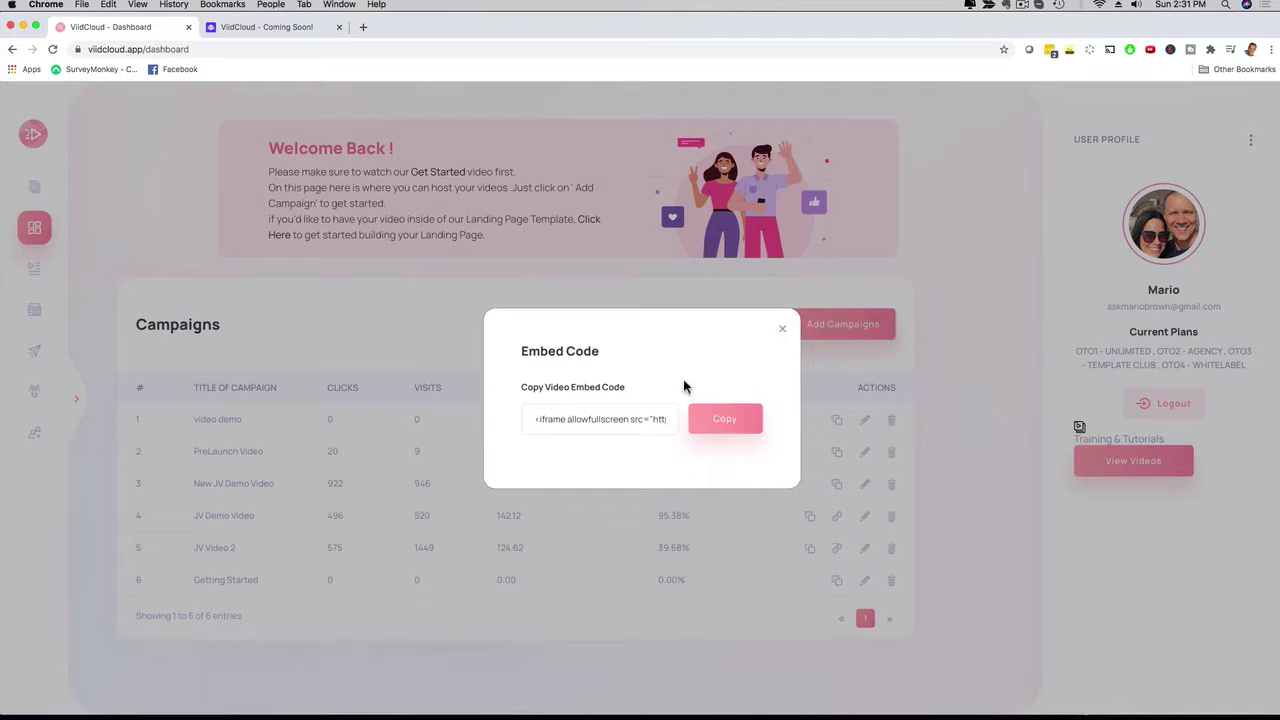
click(781, 329)
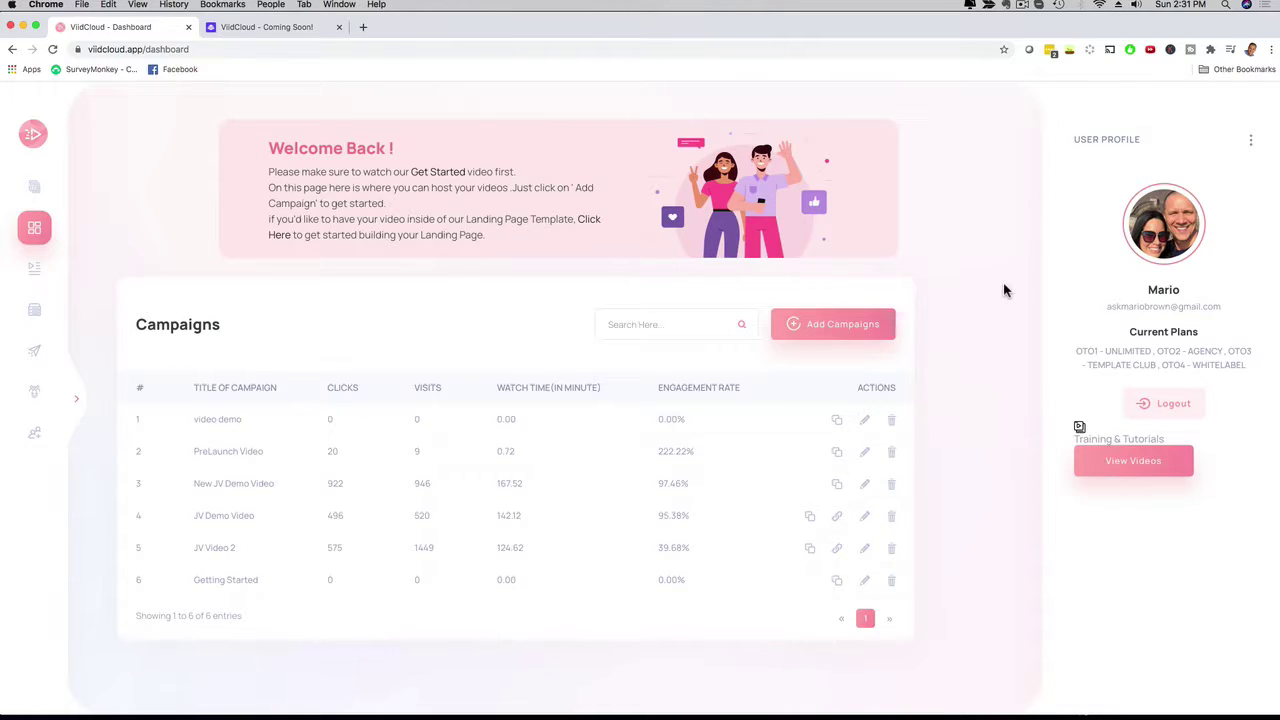
Look at the AutoResponder integrations page and at the Agency page's form for adding a new user, closing the form without adding one.
click(76, 398)
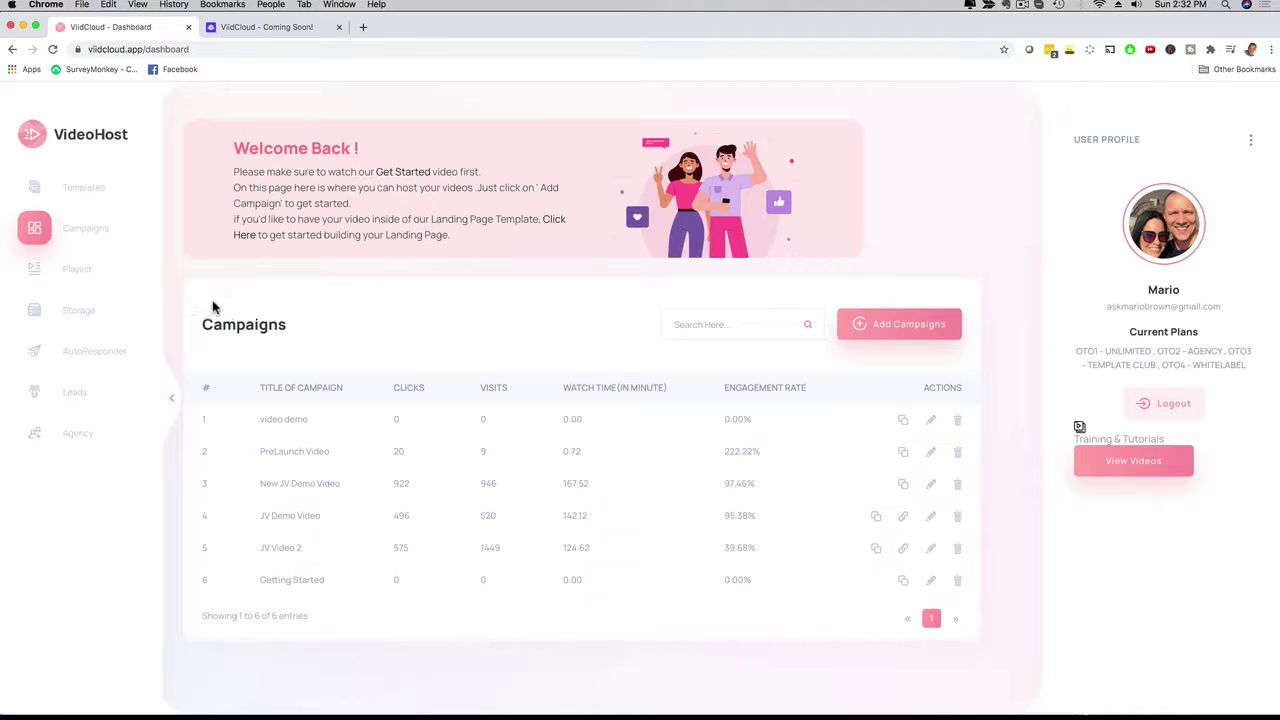
click(102, 351)
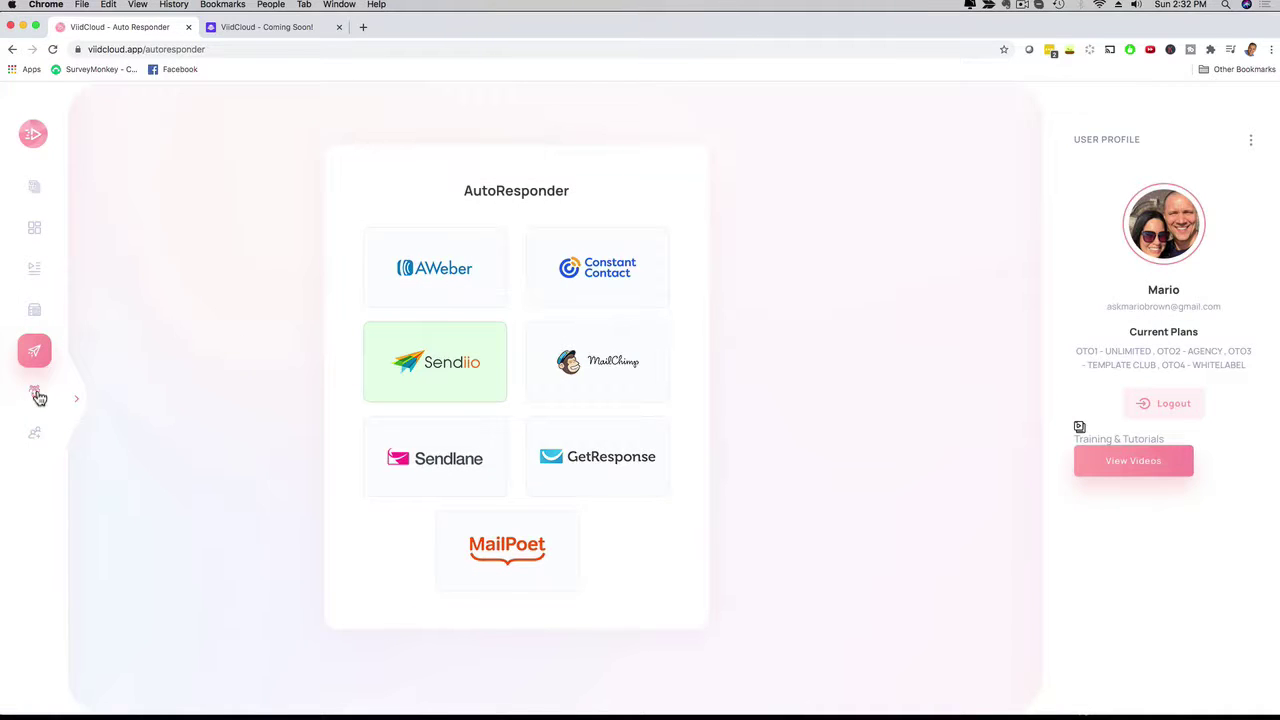
click(35, 433)
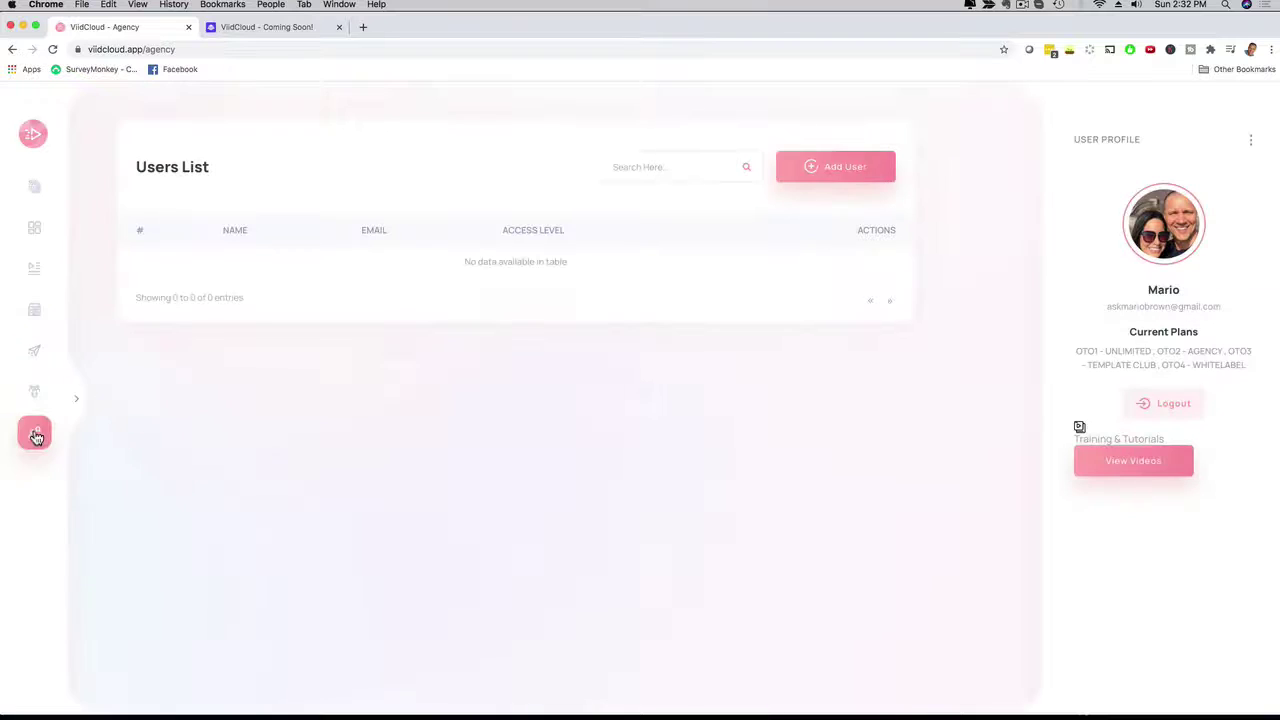
click(810, 169)
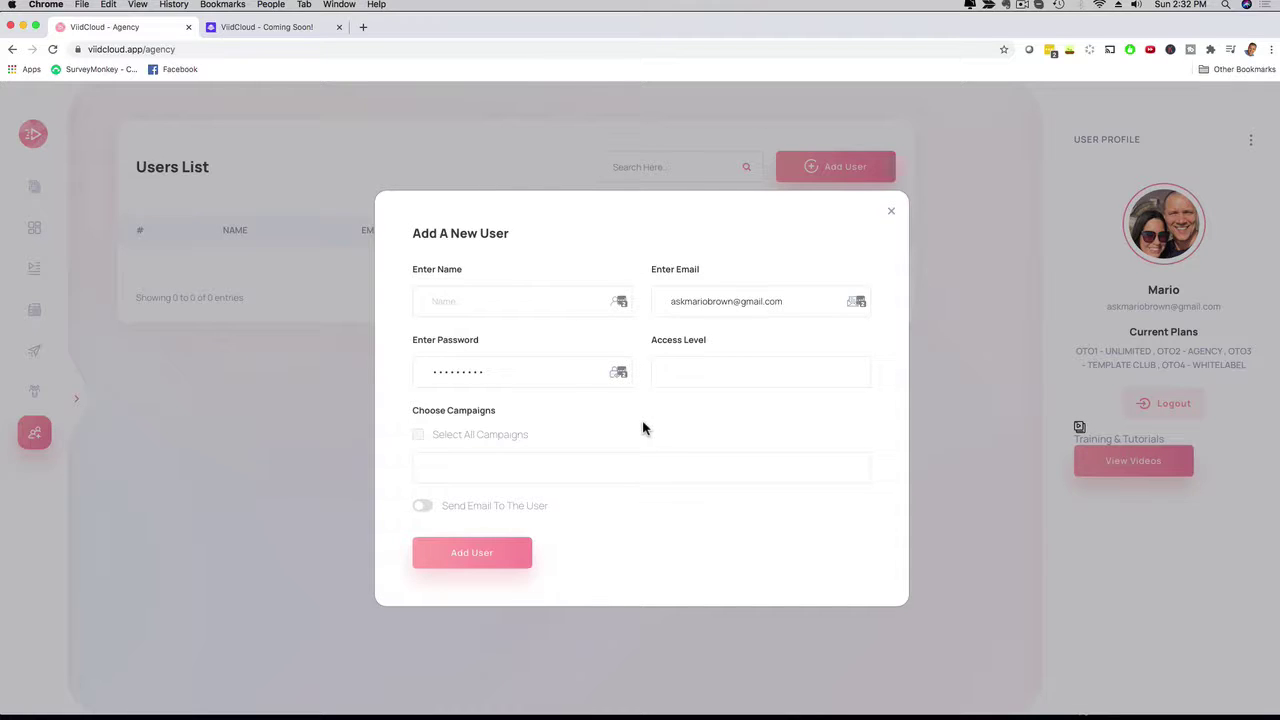
click(891, 211)
Browse the landing page templates and return to the campaigns list.
click(34, 136)
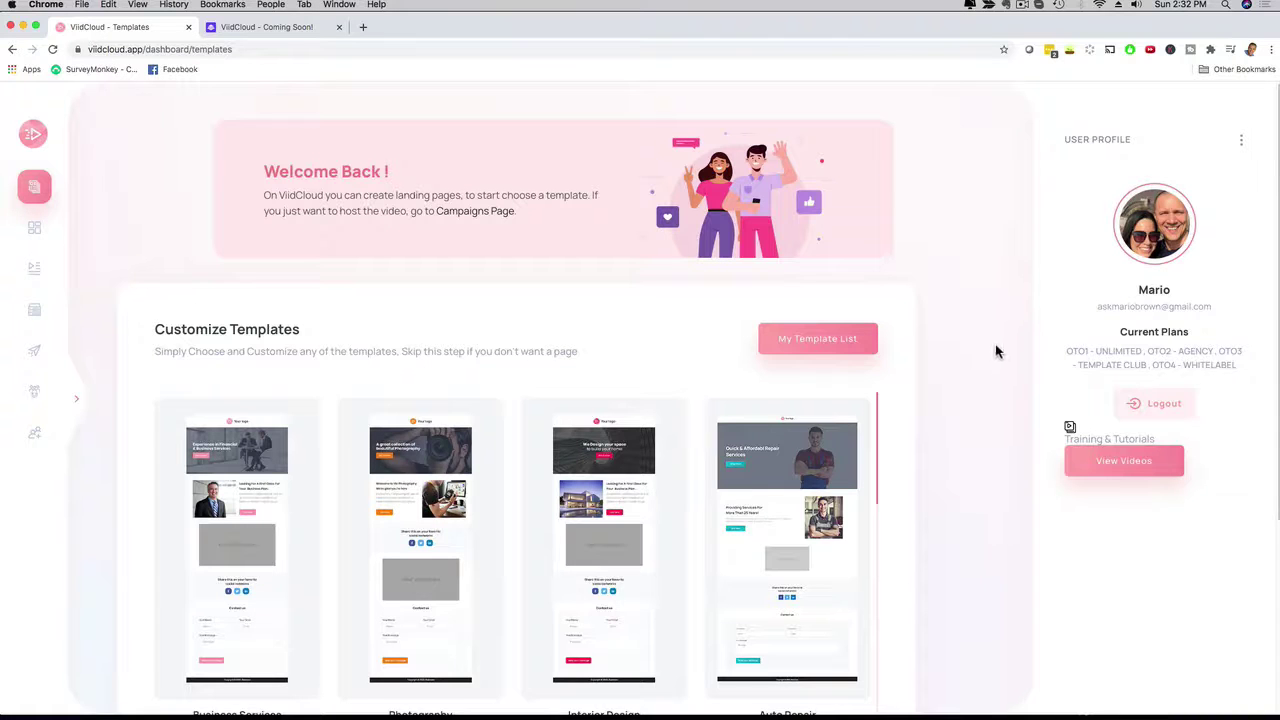
scroll(994, 352, down, 4)
scroll(991, 354, up, 1)
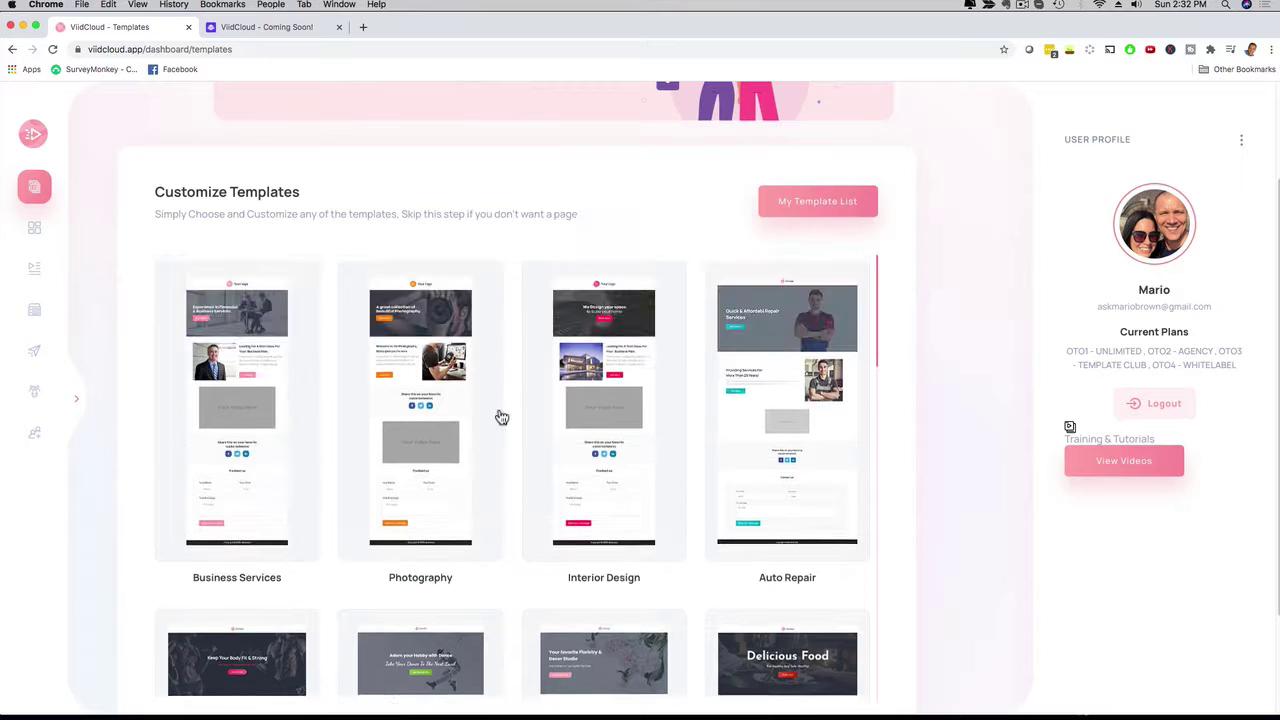
click(34, 230)
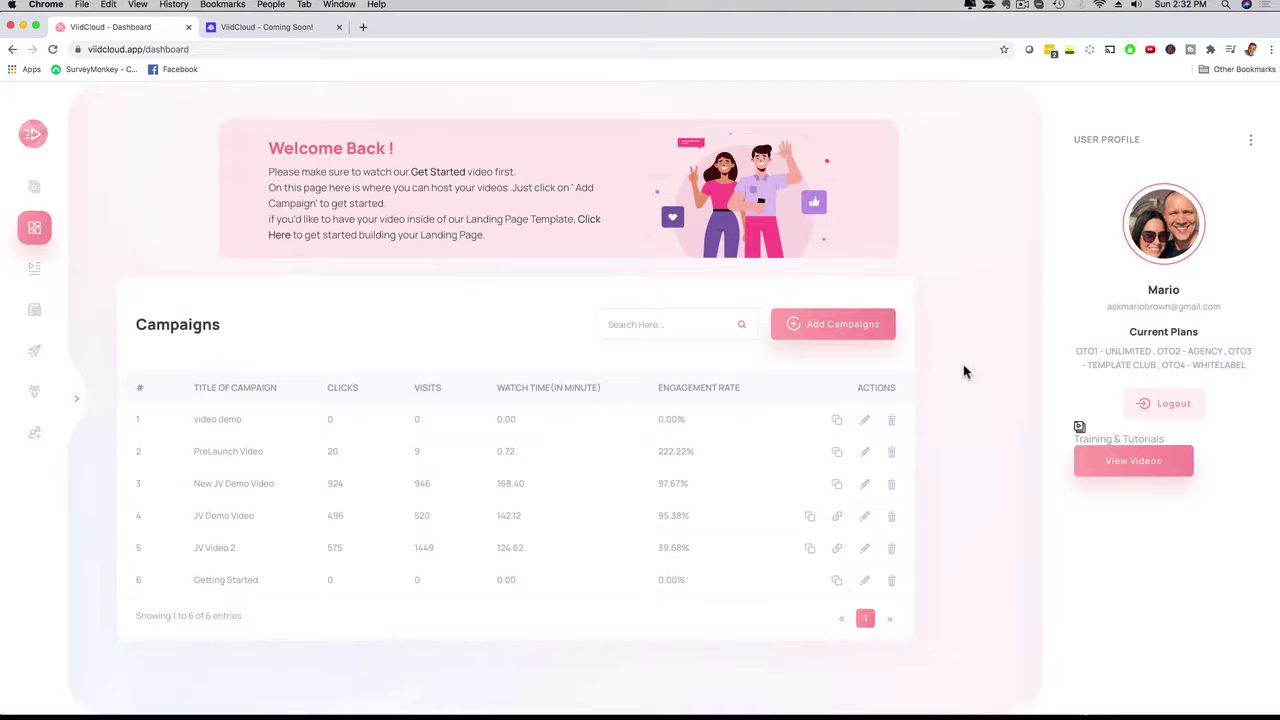